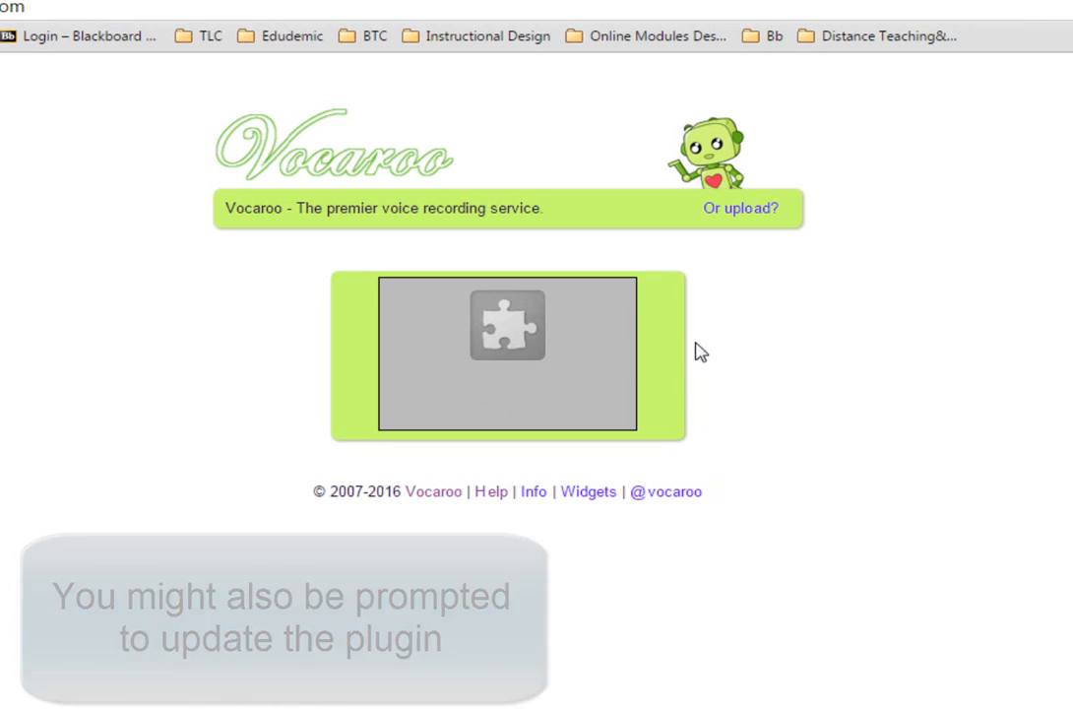
Run the Adobe Flash Player plugin on the Vocaroo page and record a voice message with microphone access allowed
right_click(515, 326)
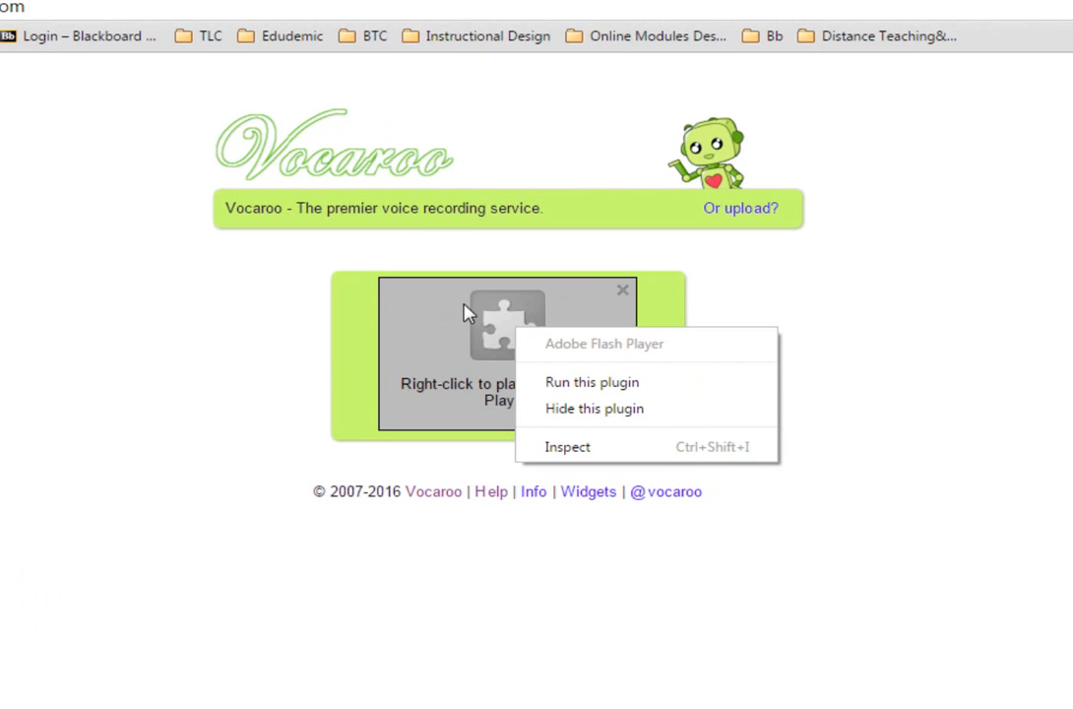
click(563, 384)
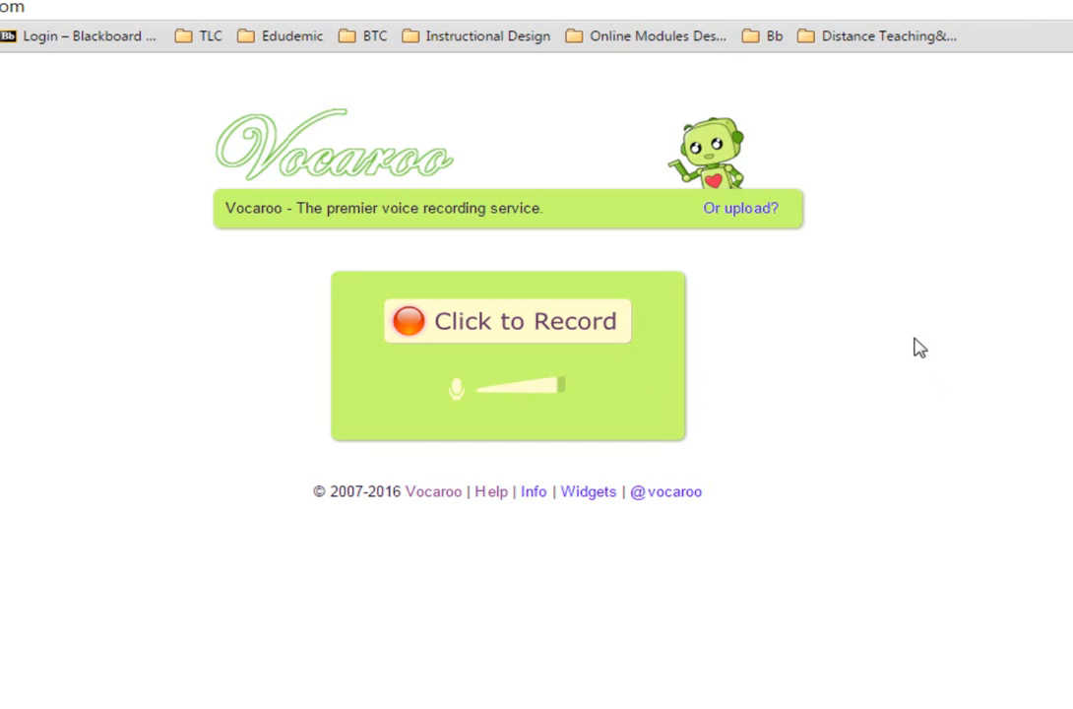
click(467, 337)
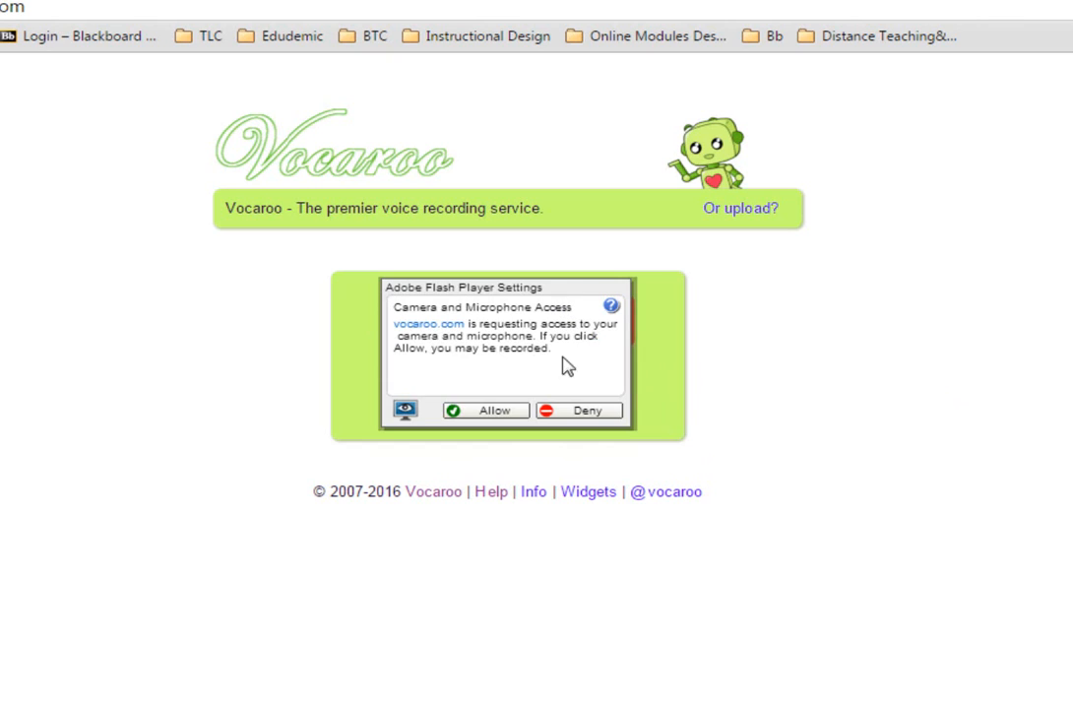
click(489, 411)
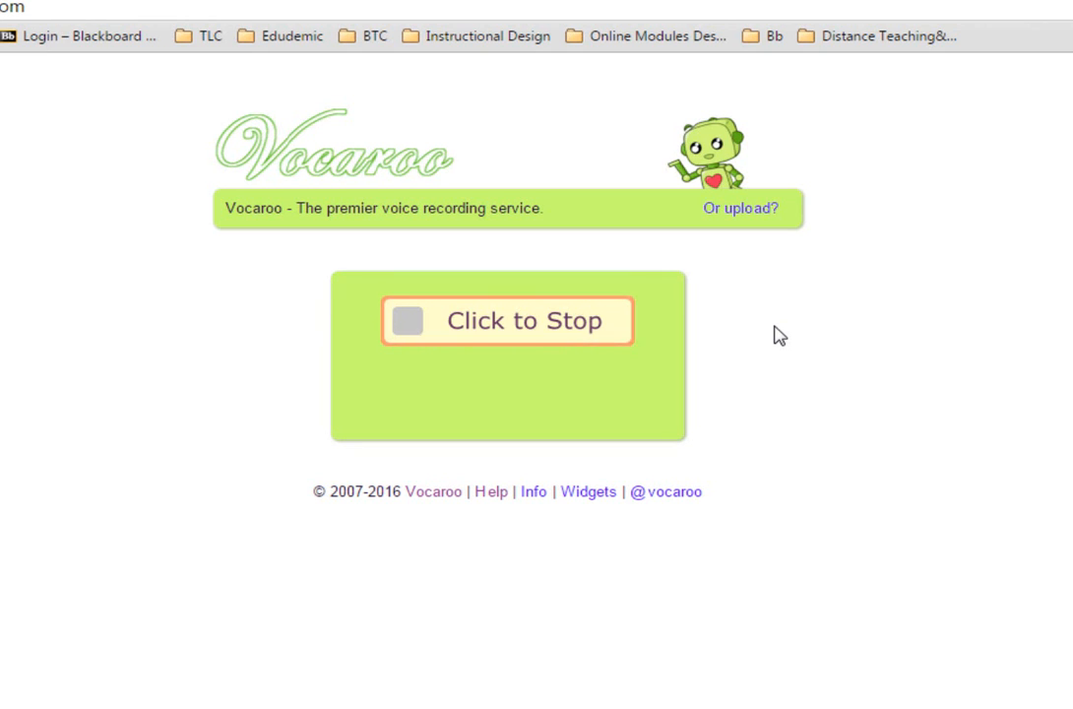
click(510, 315)
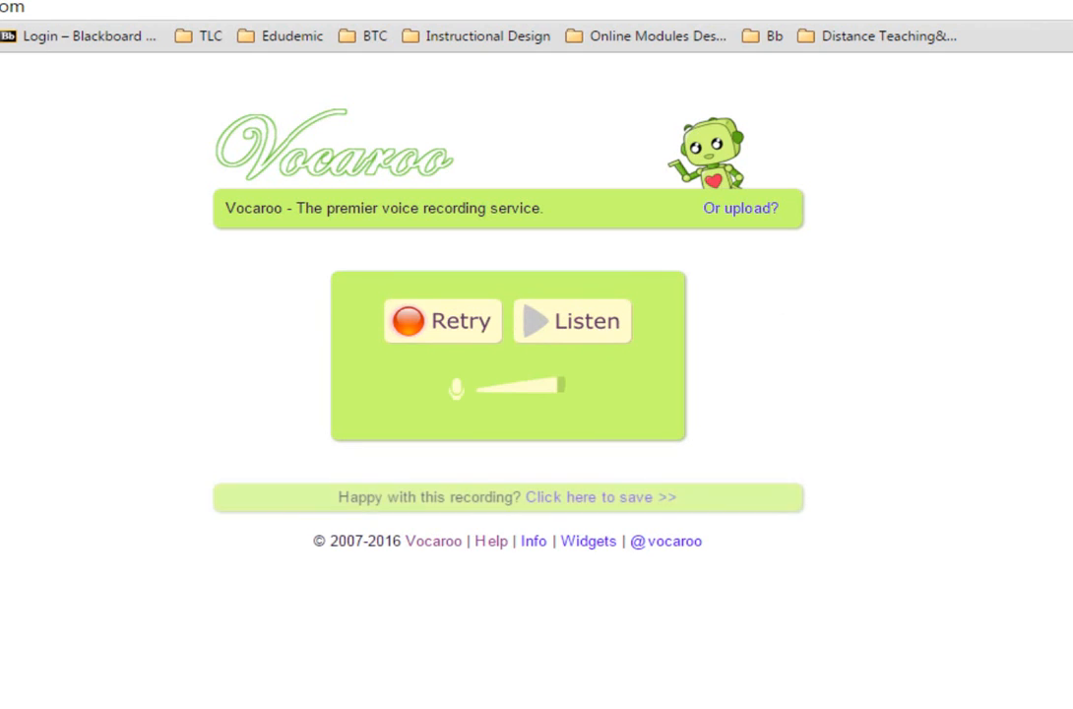
Listen to part of the voice recording and save it on Vocaroo
click(576, 332)
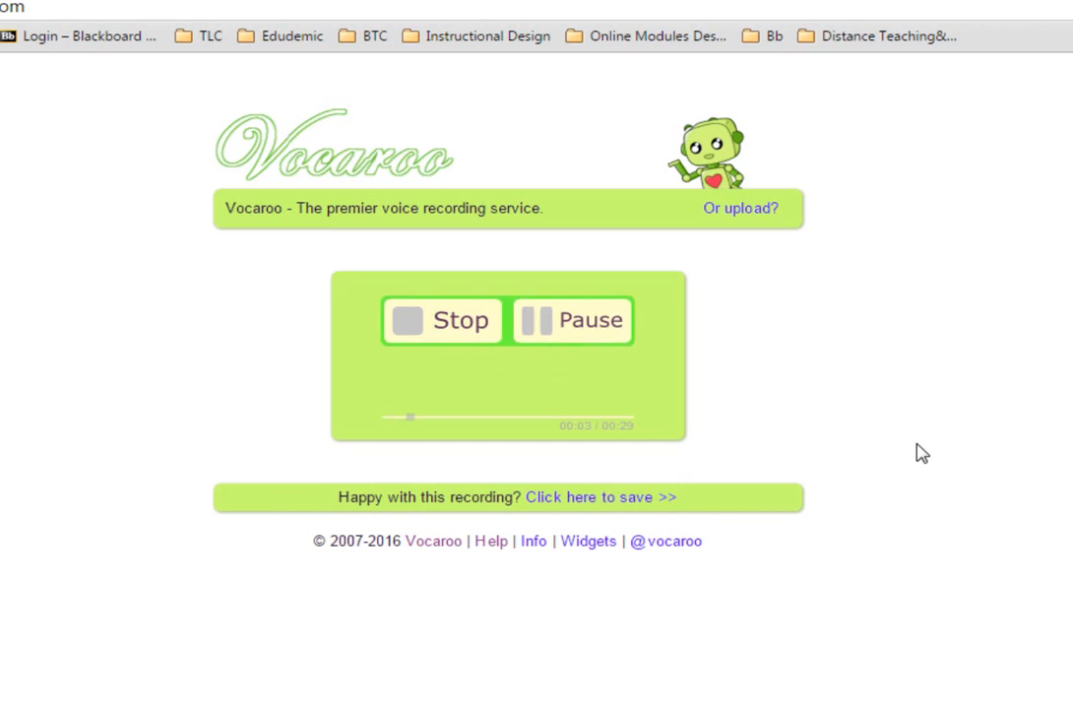
click(431, 322)
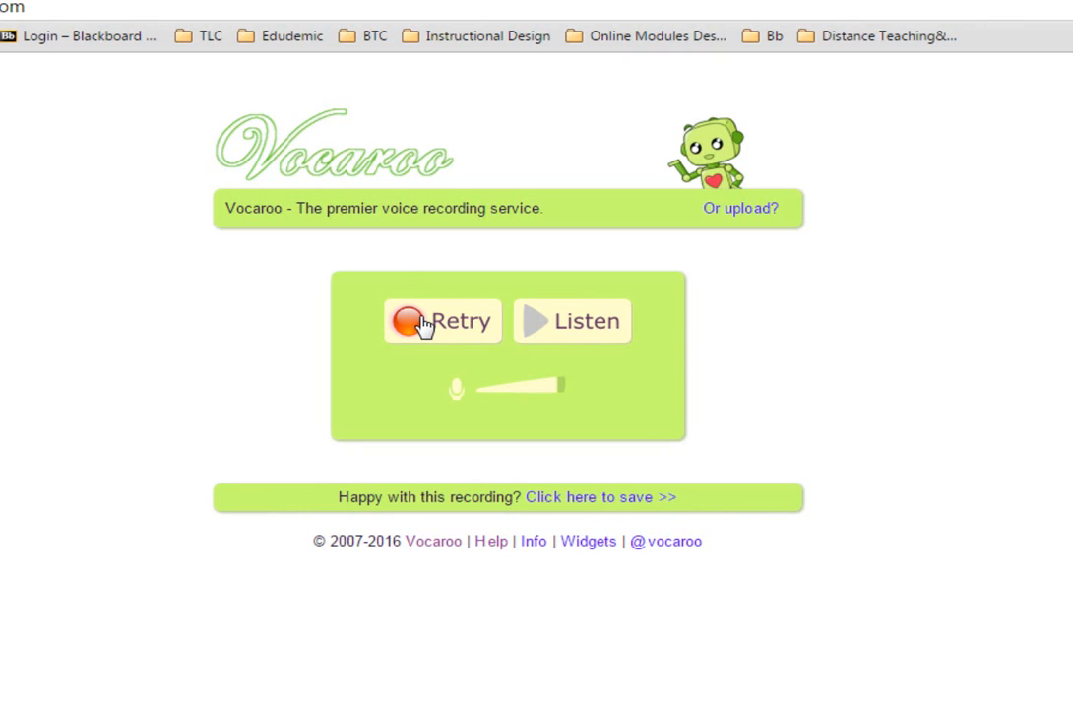
click(582, 499)
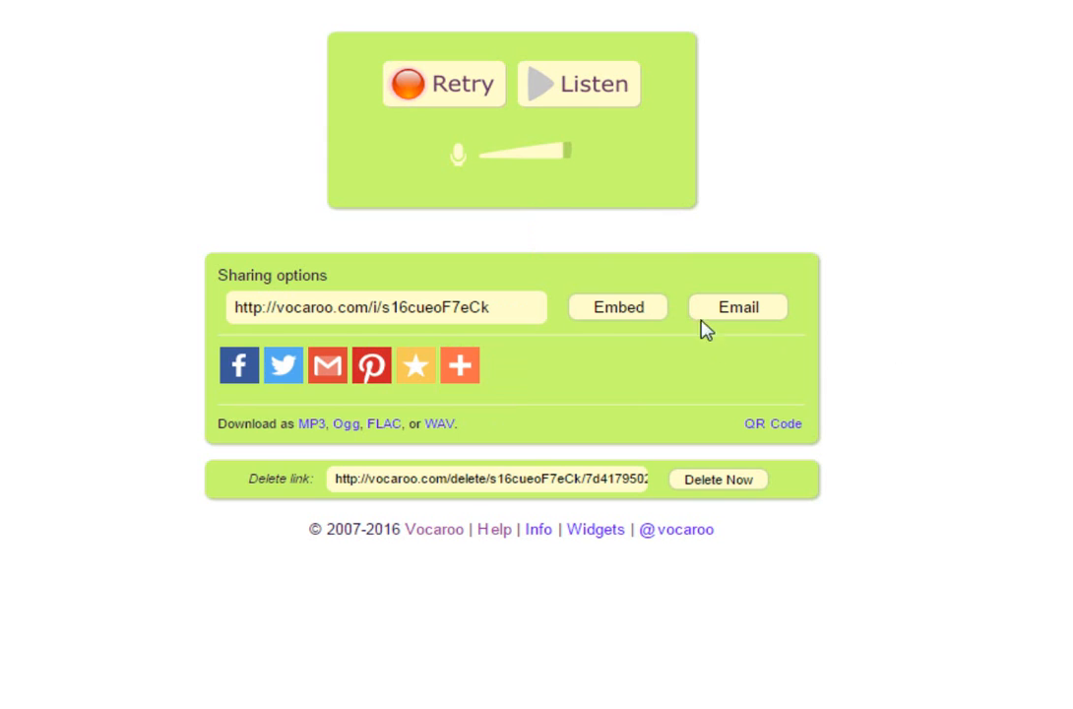
Display the embed code of the saved recording and copy it in full
click(626, 317)
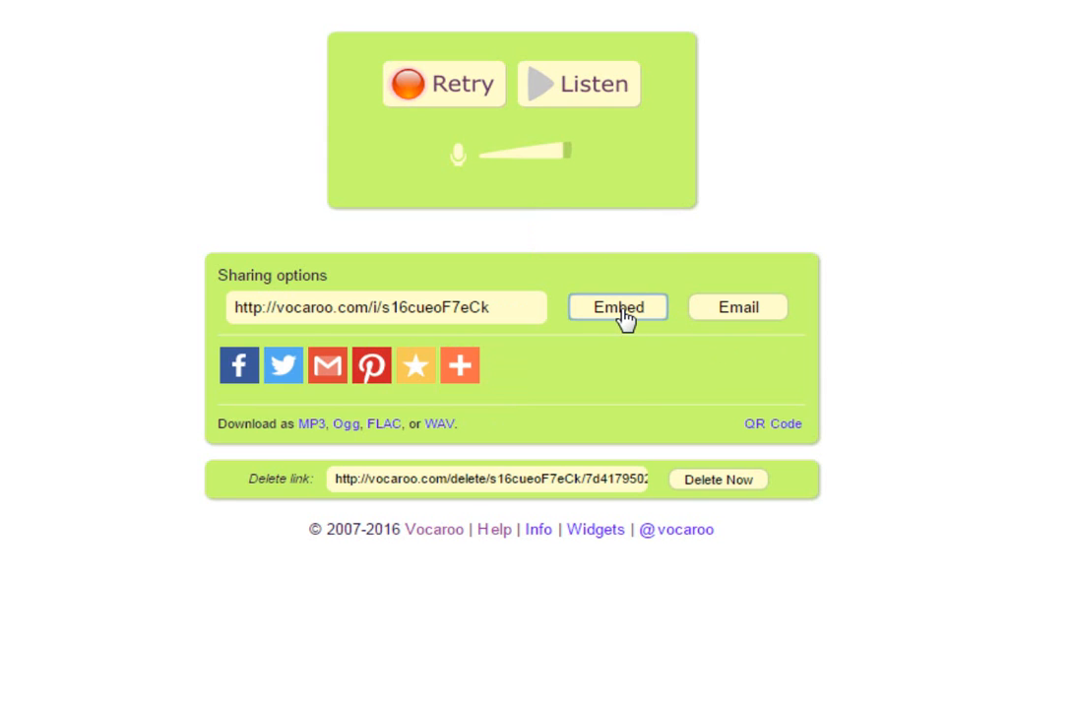
click(645, 390)
key(ctrl+c)
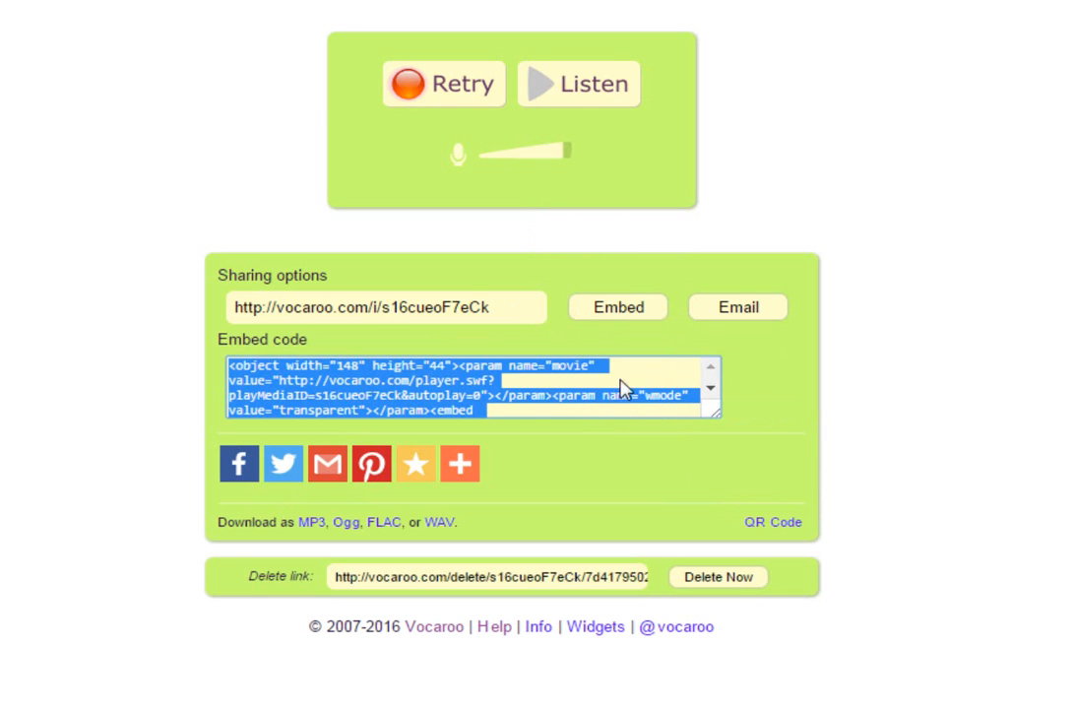
click(785, 387)
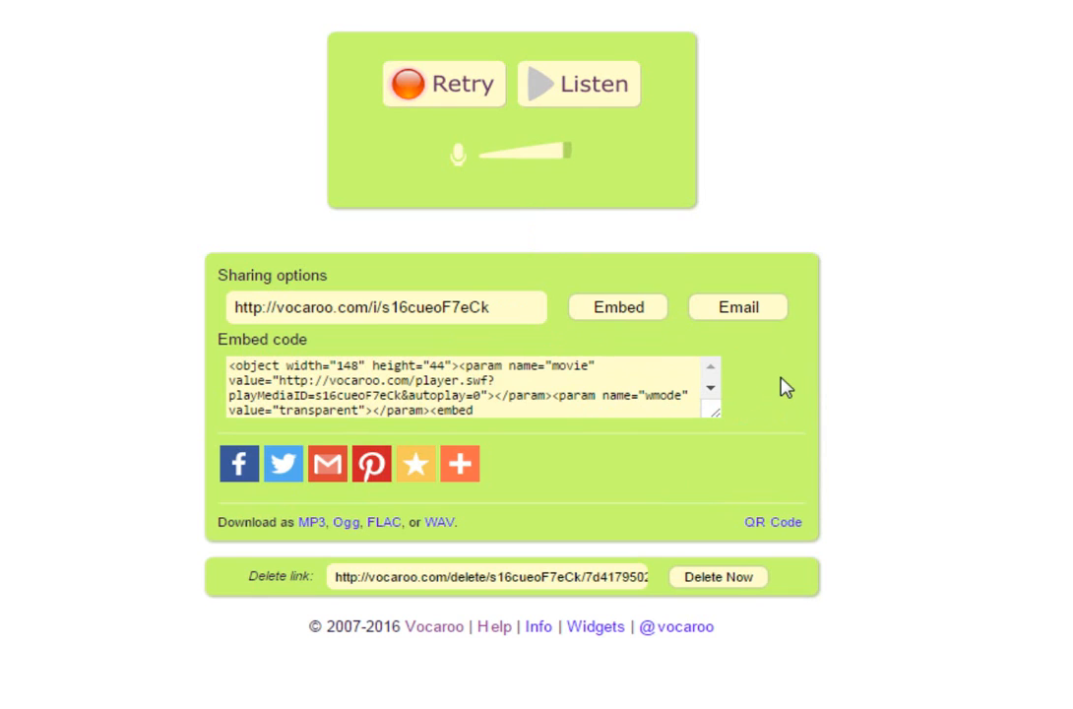
mouse_move(458, 472)
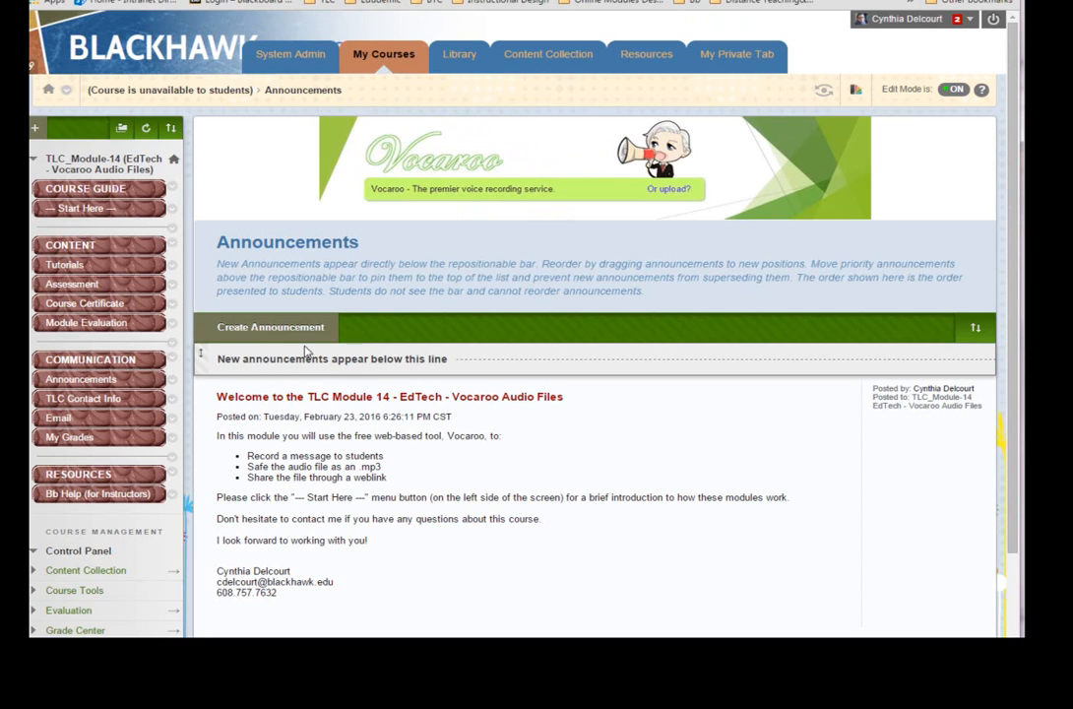
In the Blackboard course's Tutorials area, start a new item in Ed Tech -Vocaroo named "Embedding a Vocaroo Audio File"
click(75, 266)
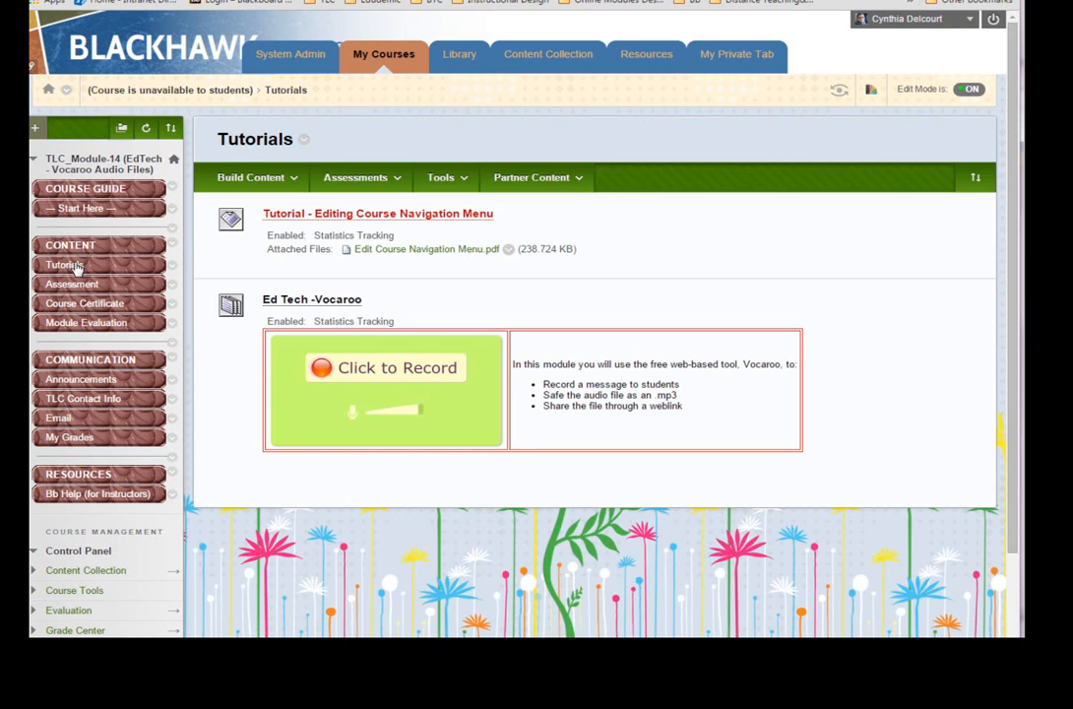
click(284, 301)
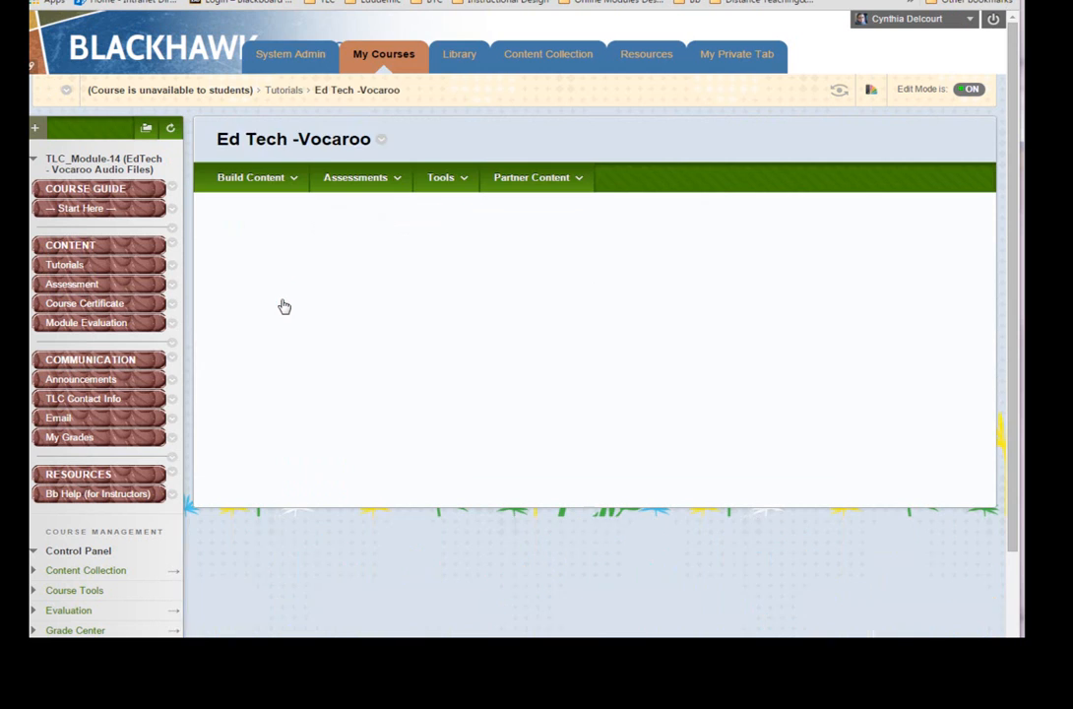
click(395, 179)
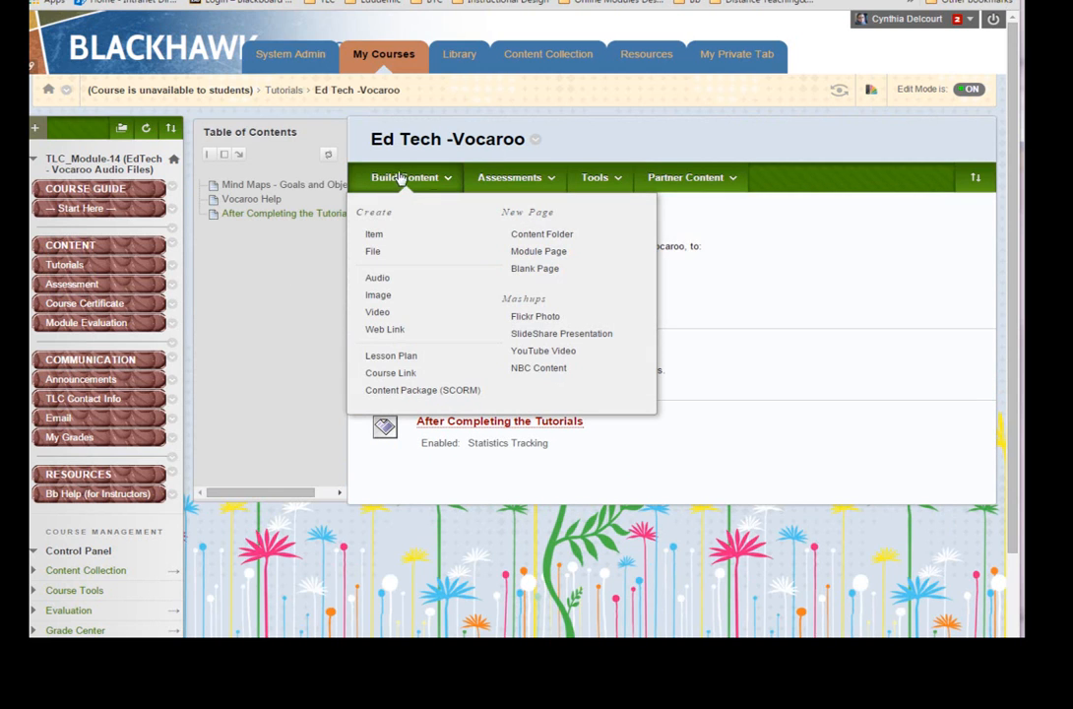
click(383, 240)
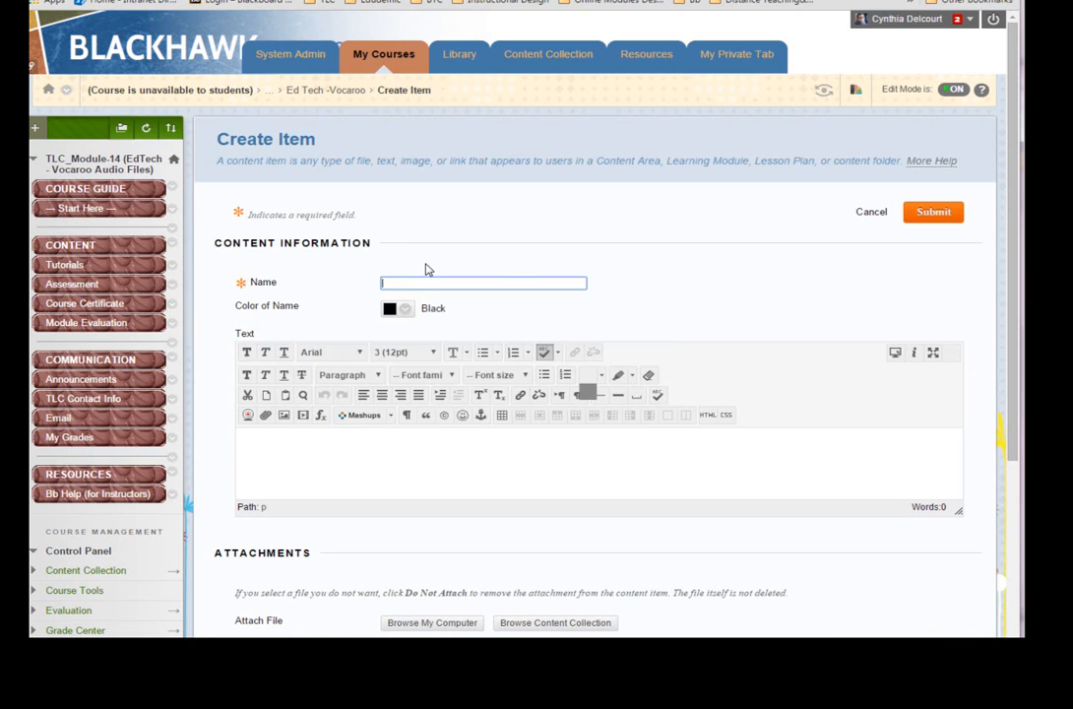
text(Embedding a Vocaroo Audio File)
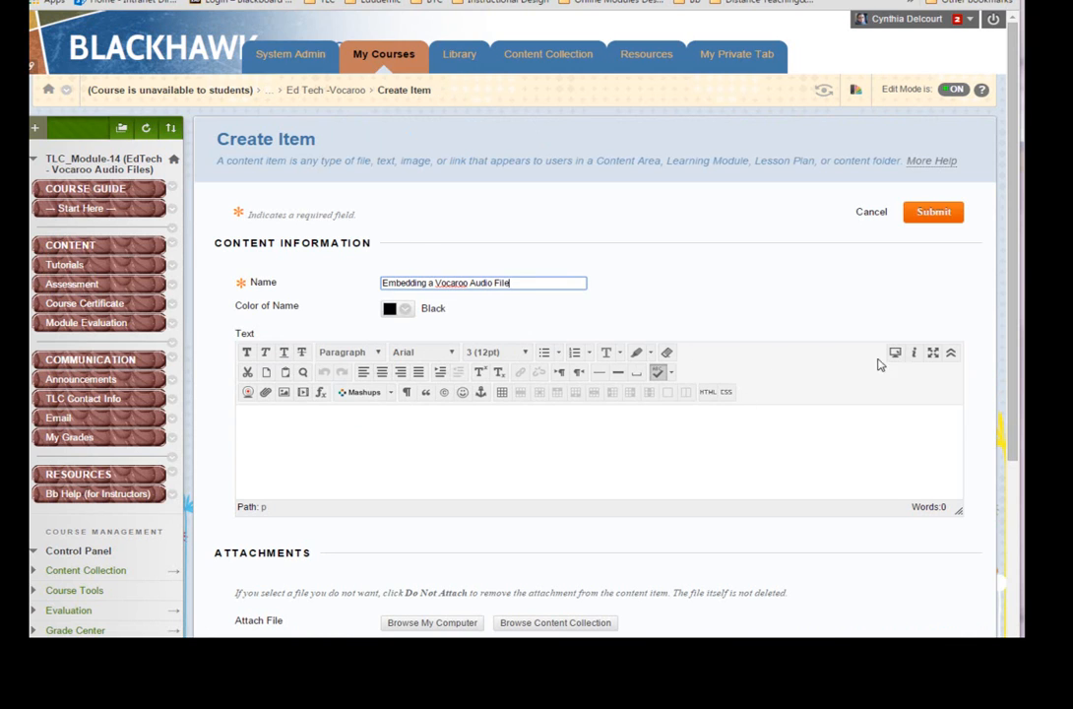
Insert the copied Vocaroo embed code into the item's text as HTML source and submit the item
click(951, 354)
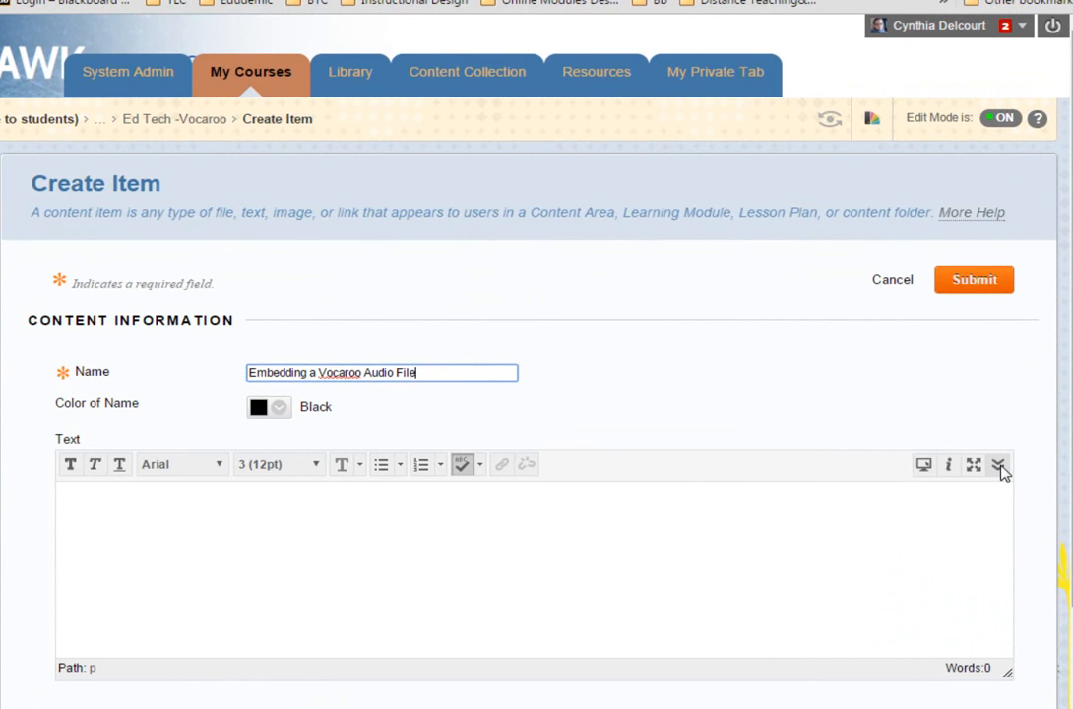
click(998, 465)
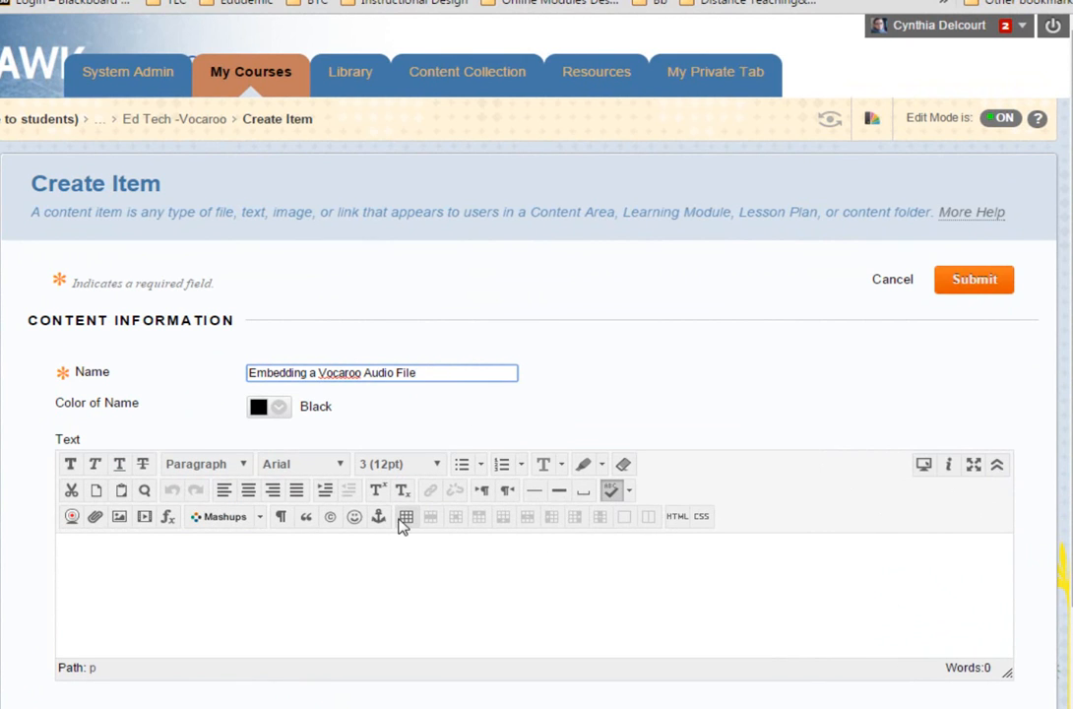
click(675, 521)
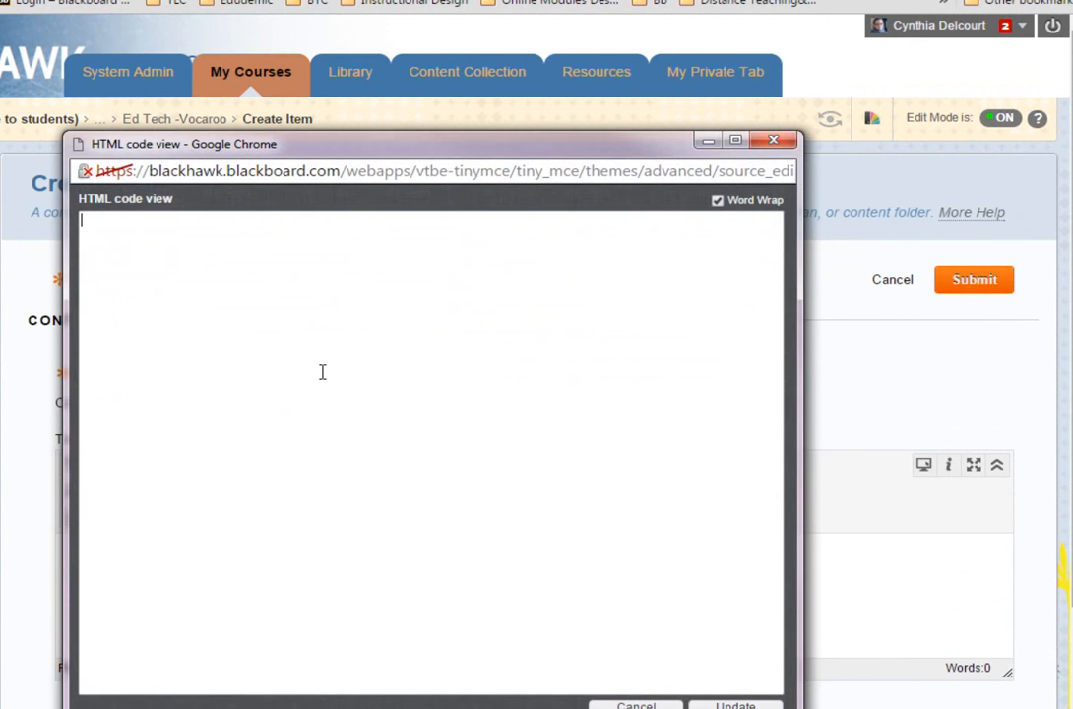
key(ctrl+v)
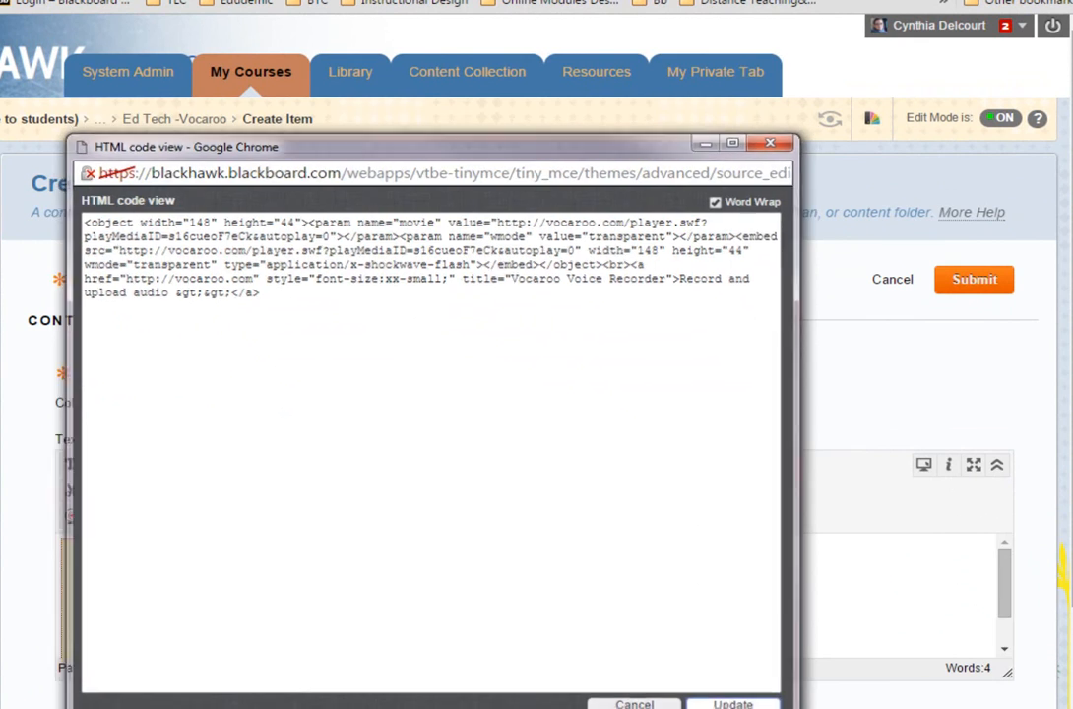
click(734, 705)
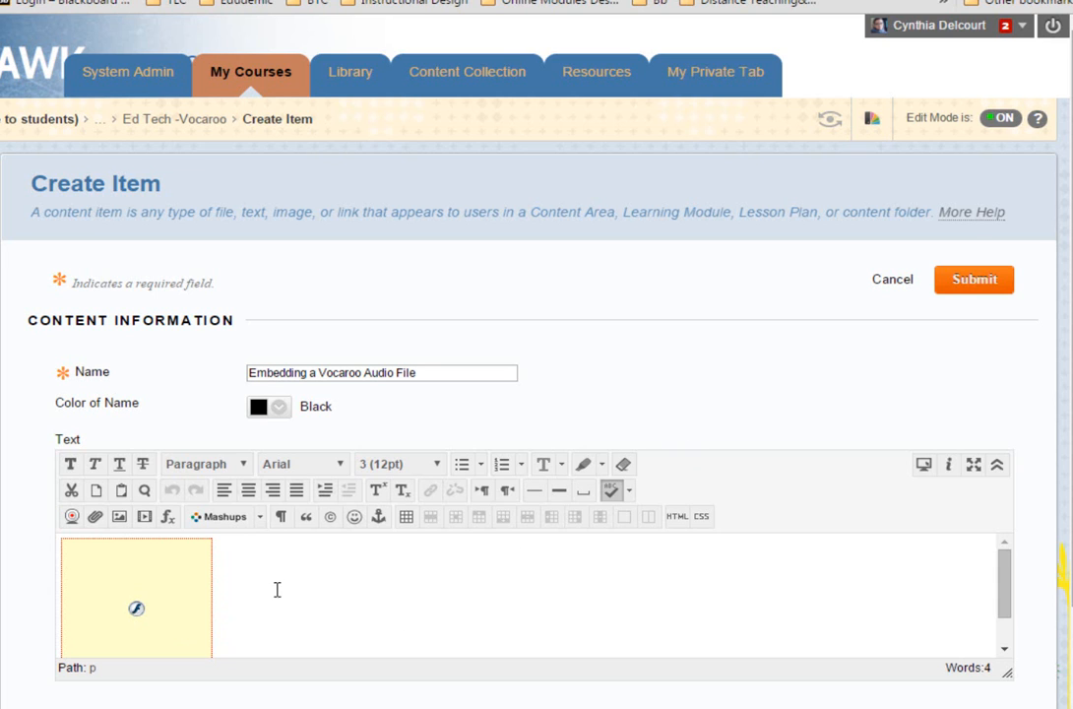
scroll(610, 630, down, 1)
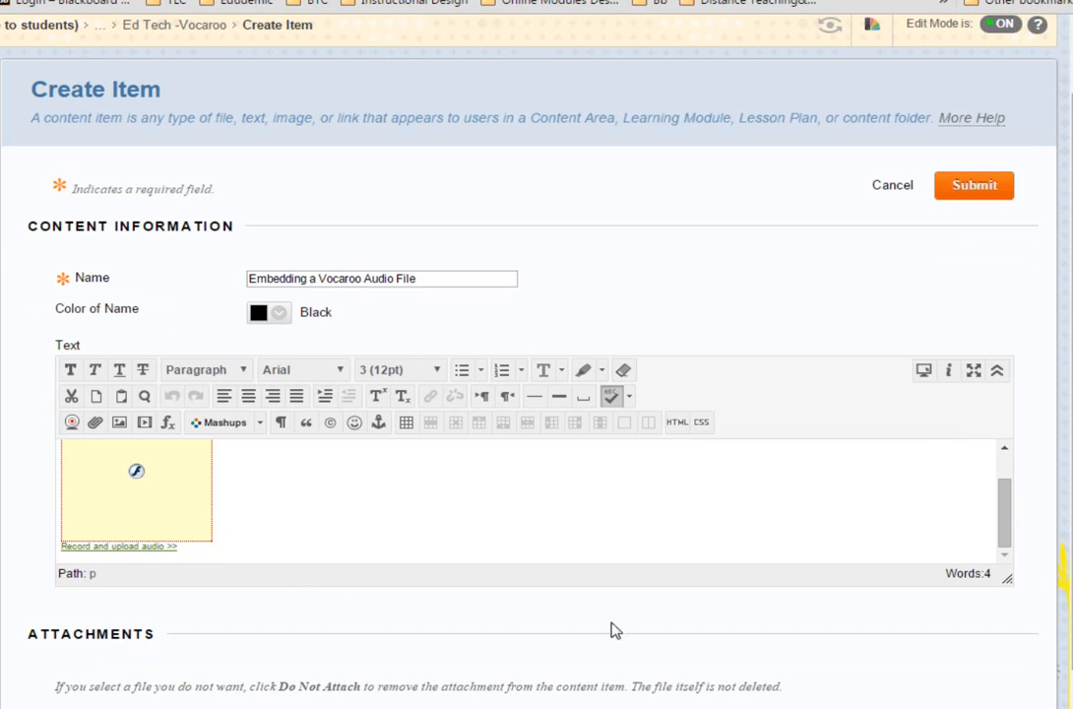
scroll(876, 647, down, 3)
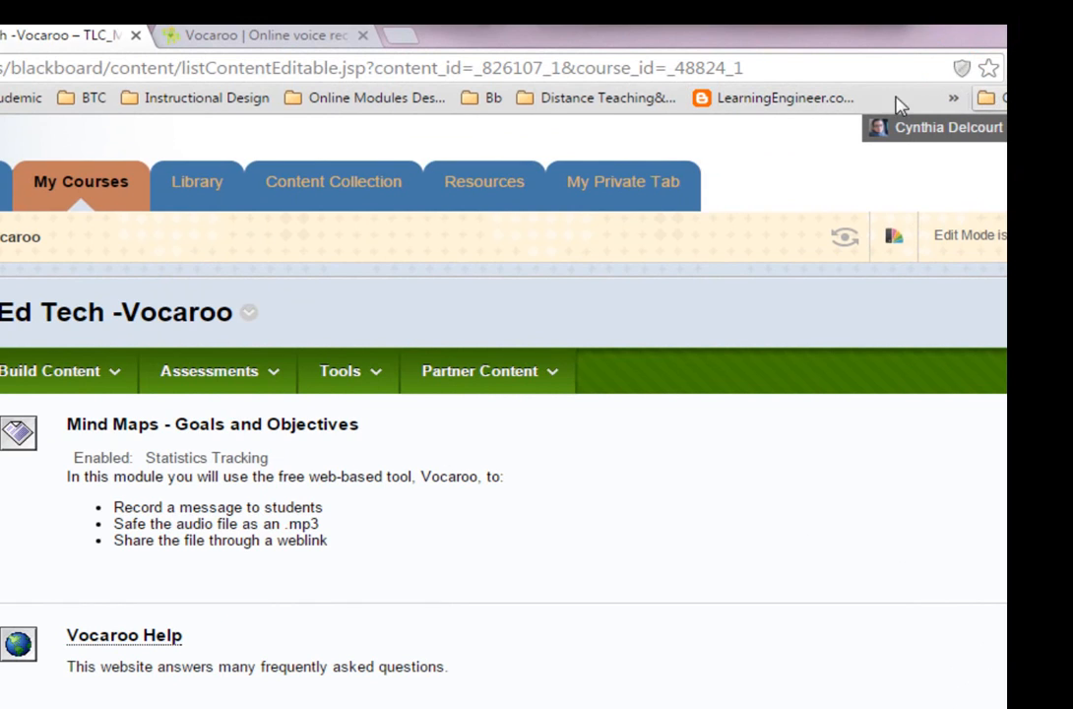
Allow the course page to load unsafe scripts and test playback in the embedded Vocaroo player
click(961, 68)
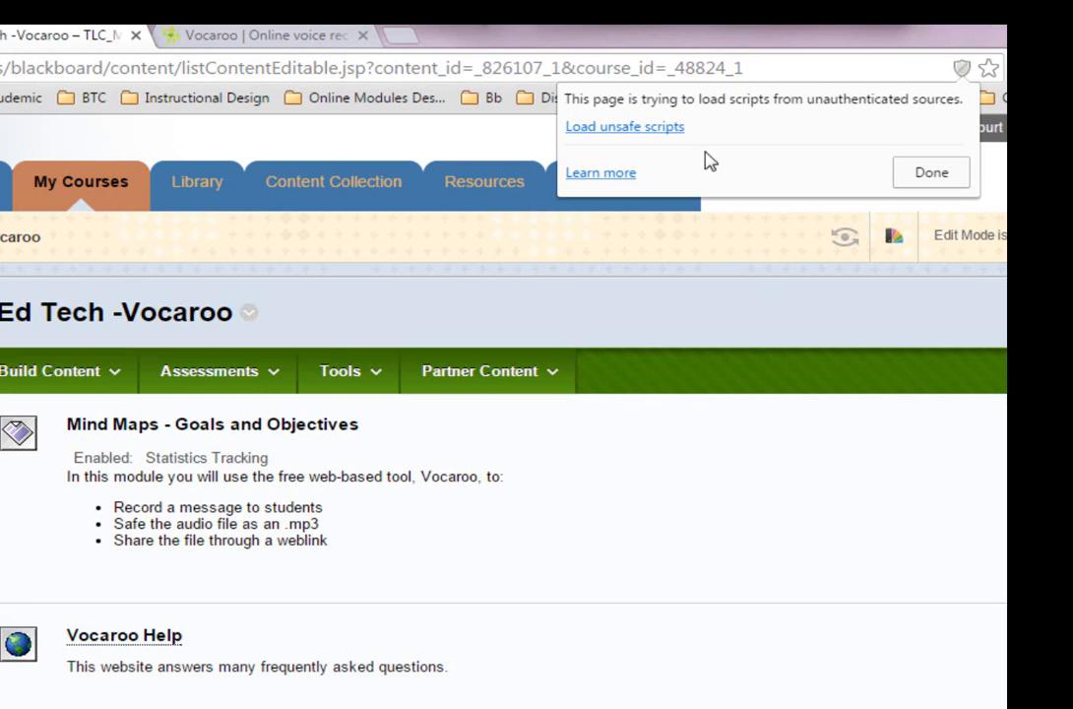
click(597, 126)
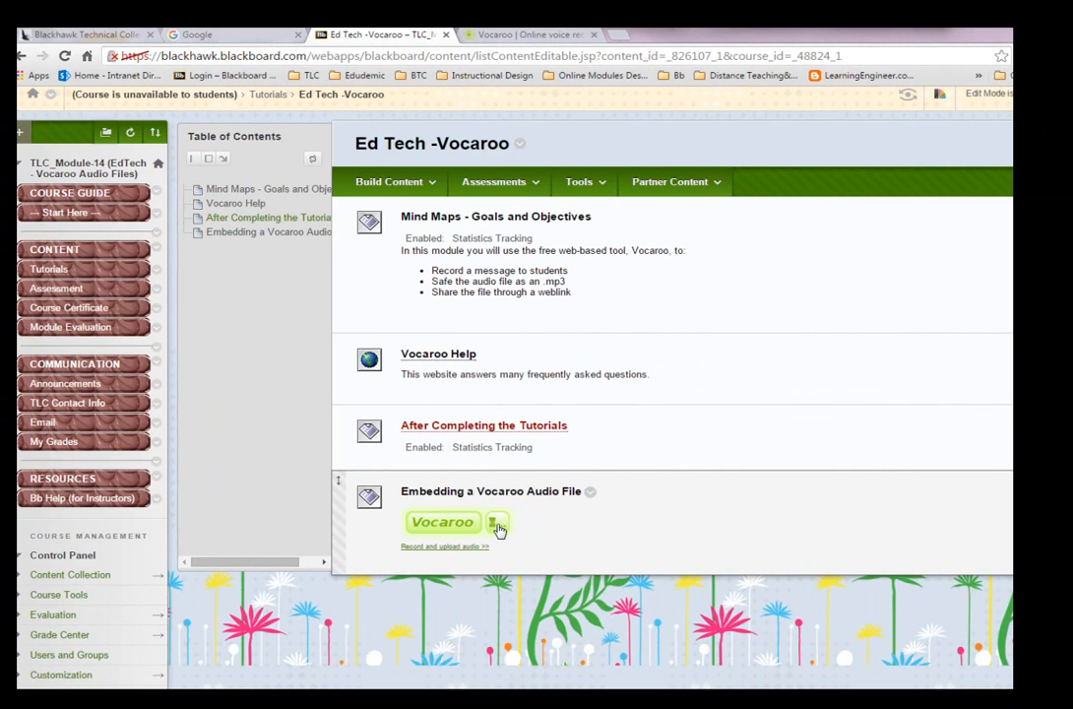
click(498, 523)
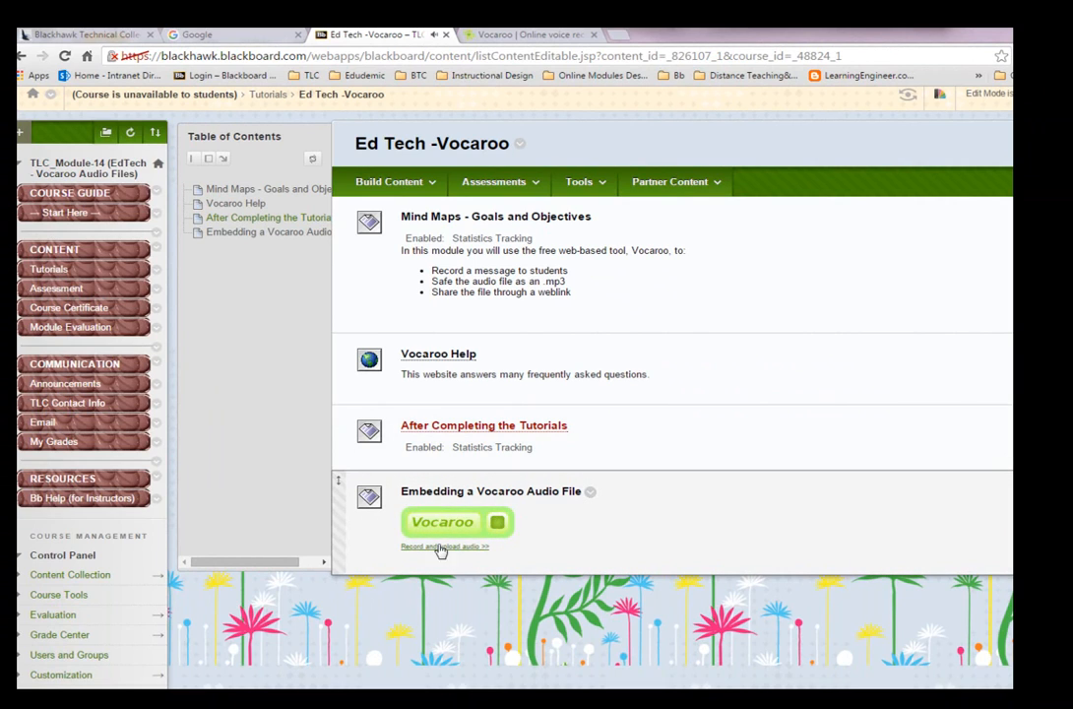
click(499, 524)
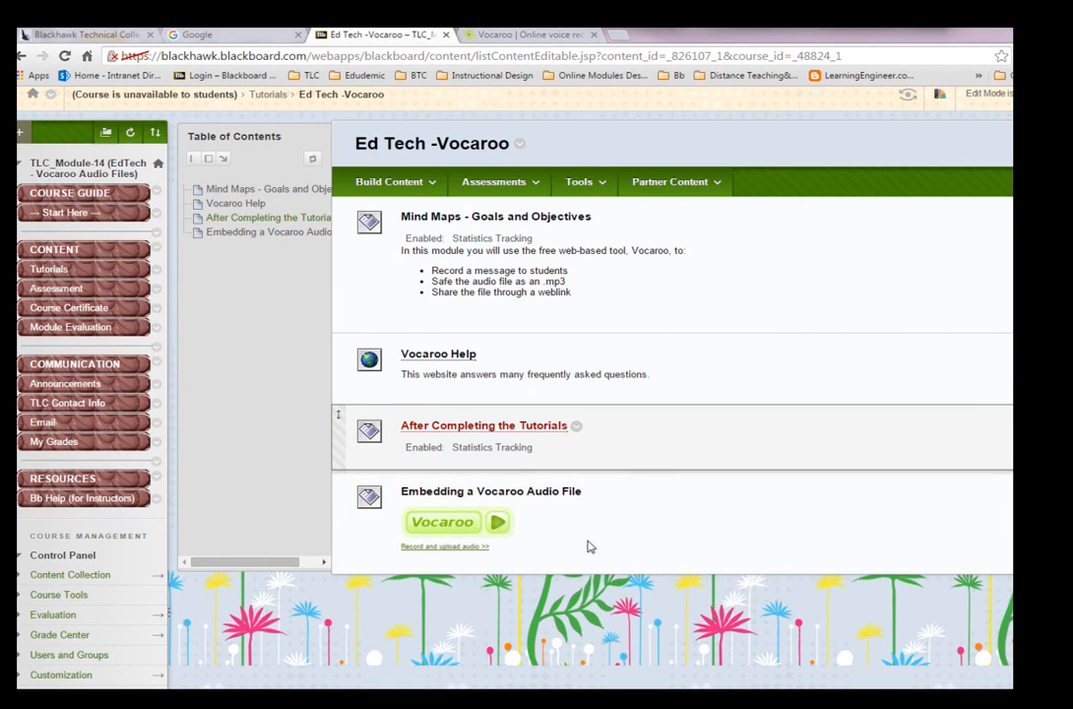
Switch to the Vocaroo page and copy the recording's sharing link
mouse_move(662, 34)
mouse_down()
mouse_move(683, 62)
mouse_move(667, 38)
mouse_up()
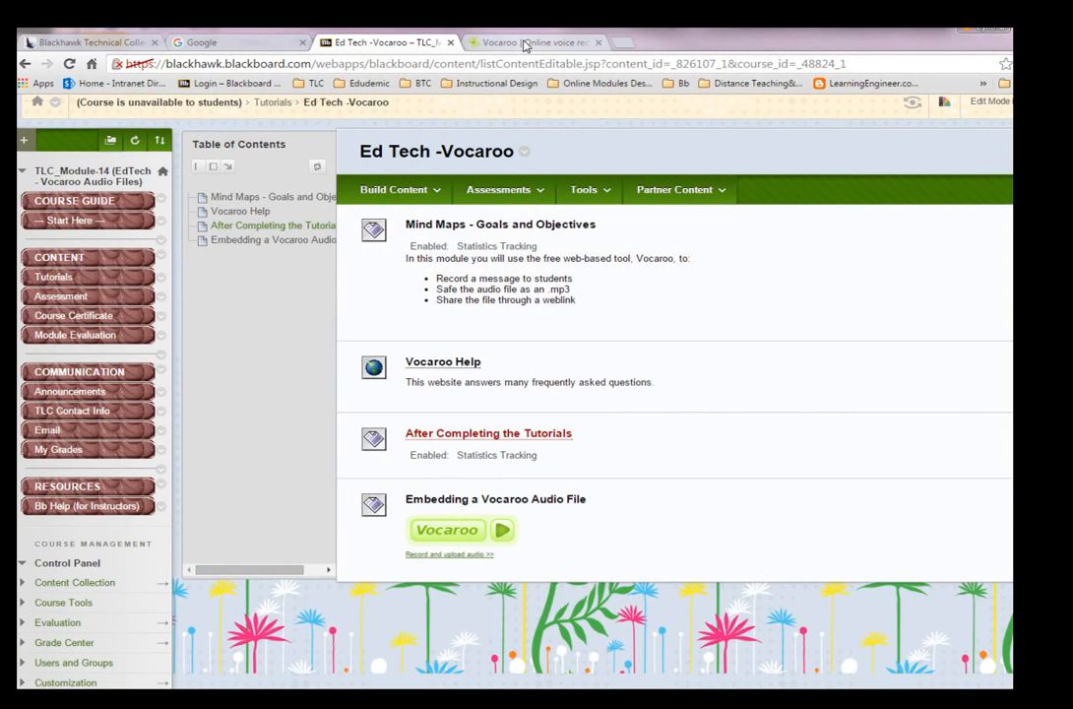
click(522, 43)
click(543, 409)
key(ctrl+c)
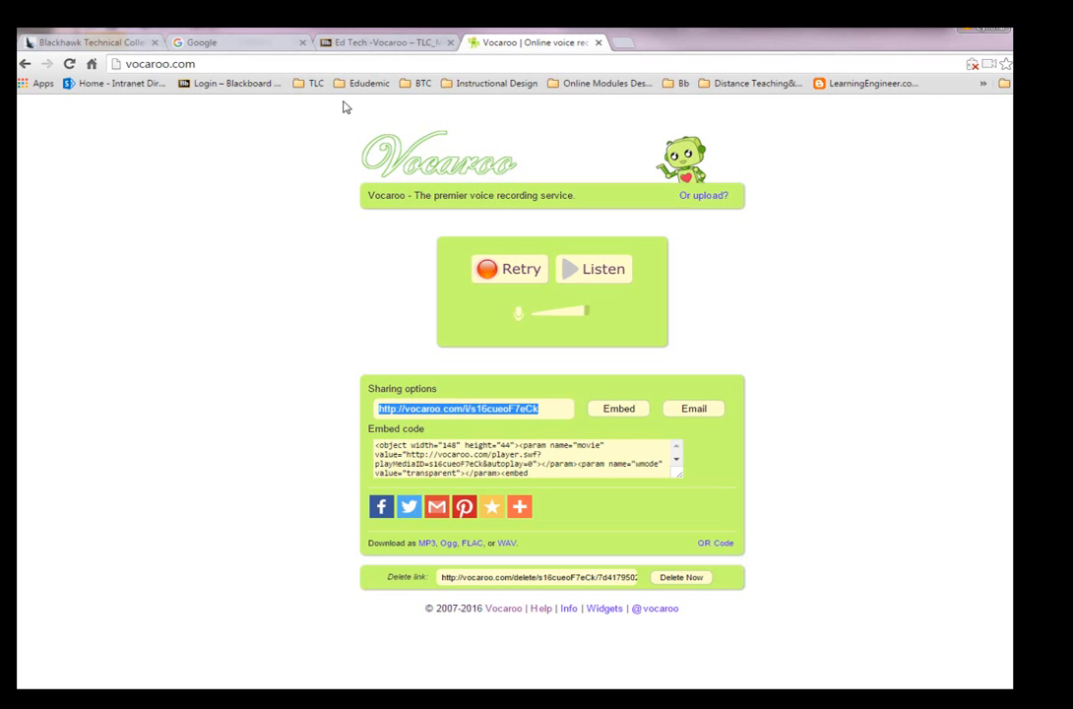
click(362, 44)
click(374, 193)
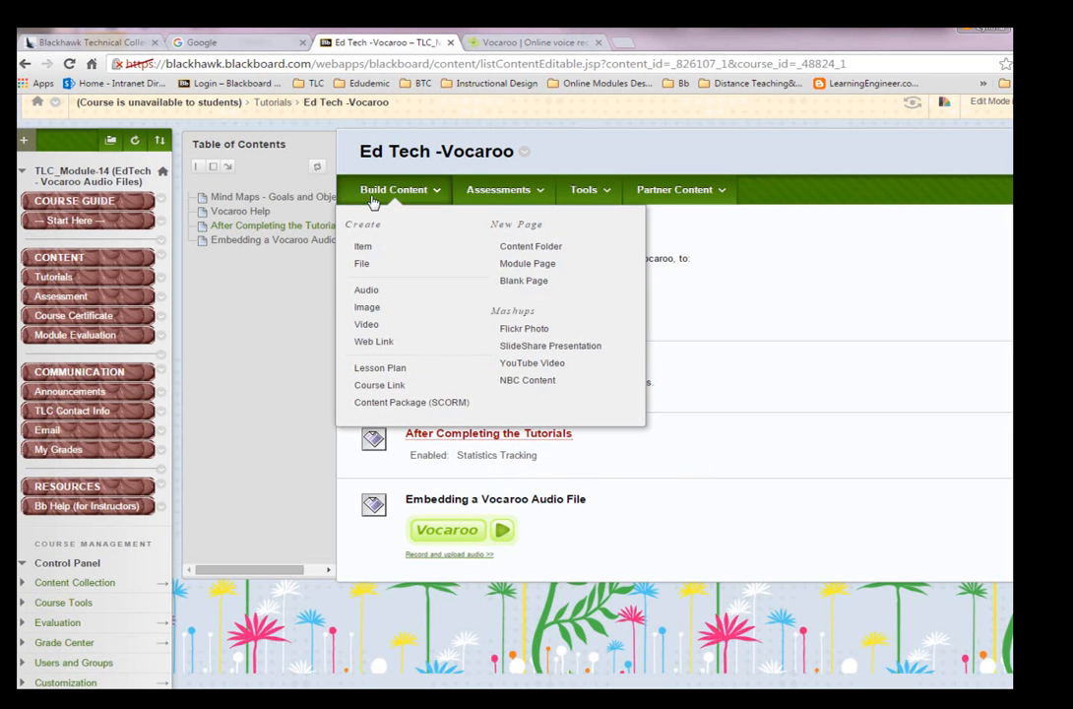
click(374, 341)
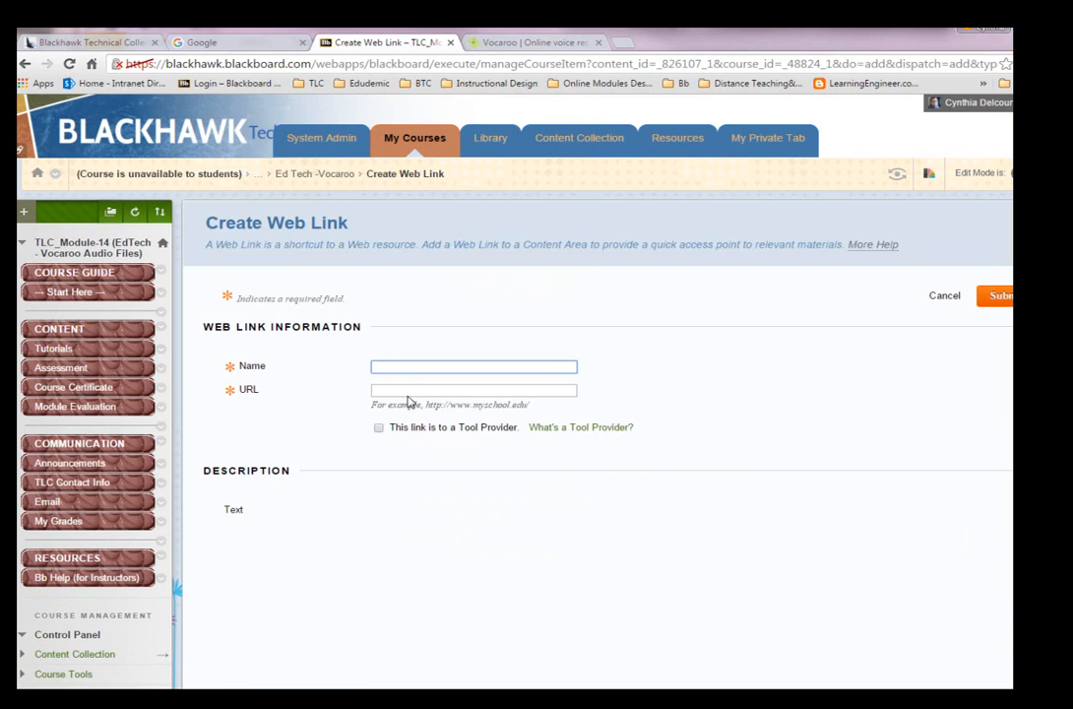
click(404, 390)
key(ctrl+v)
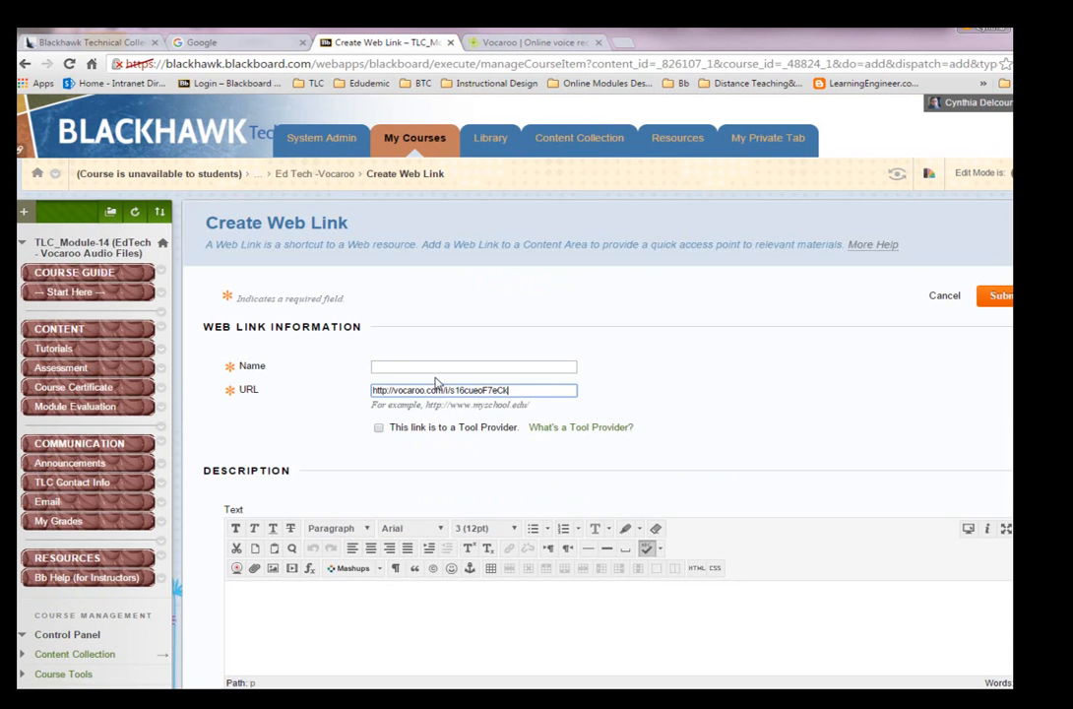
click(416, 368)
text(E)
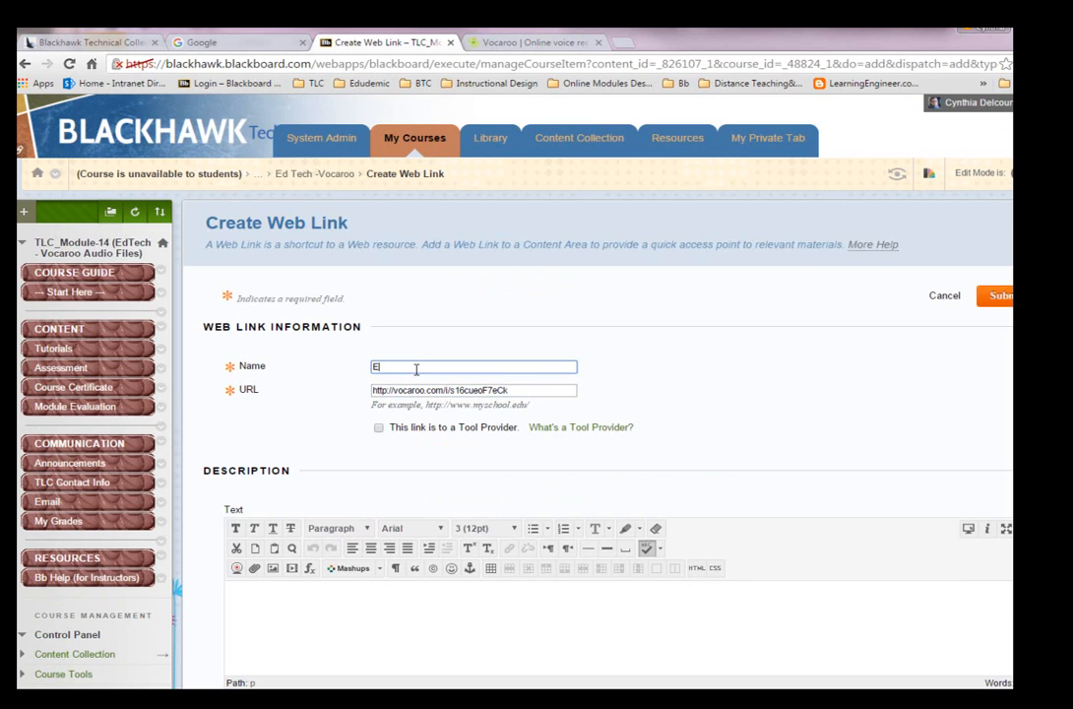
key(BackSpace)
text(Vocaroo file)
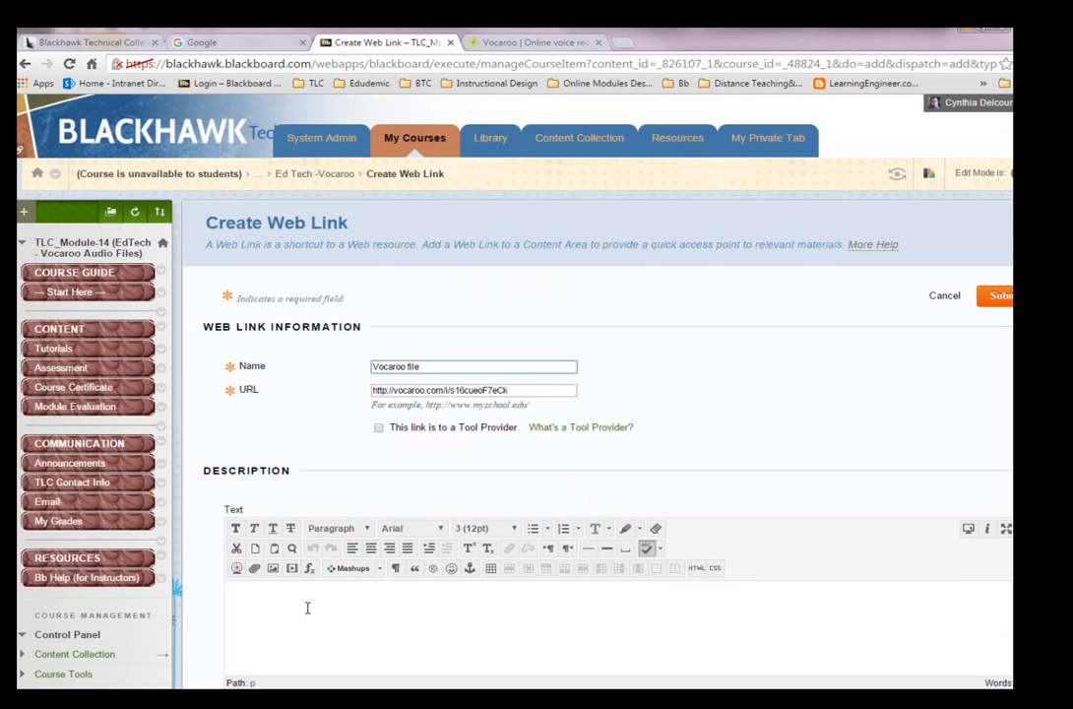
Review the new web link's description, attachment and display options, and submit it to the Ed Tech -Vocaroo module
click(308, 608)
scroll(661, 637, down, 4)
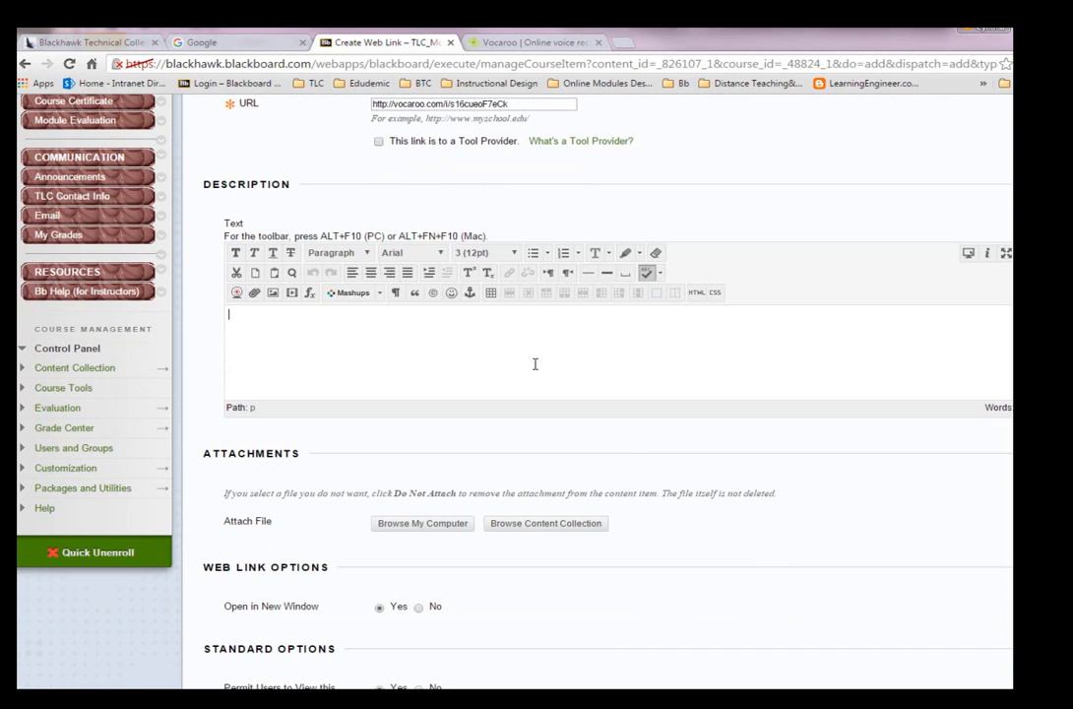
scroll(535, 364, down, 3)
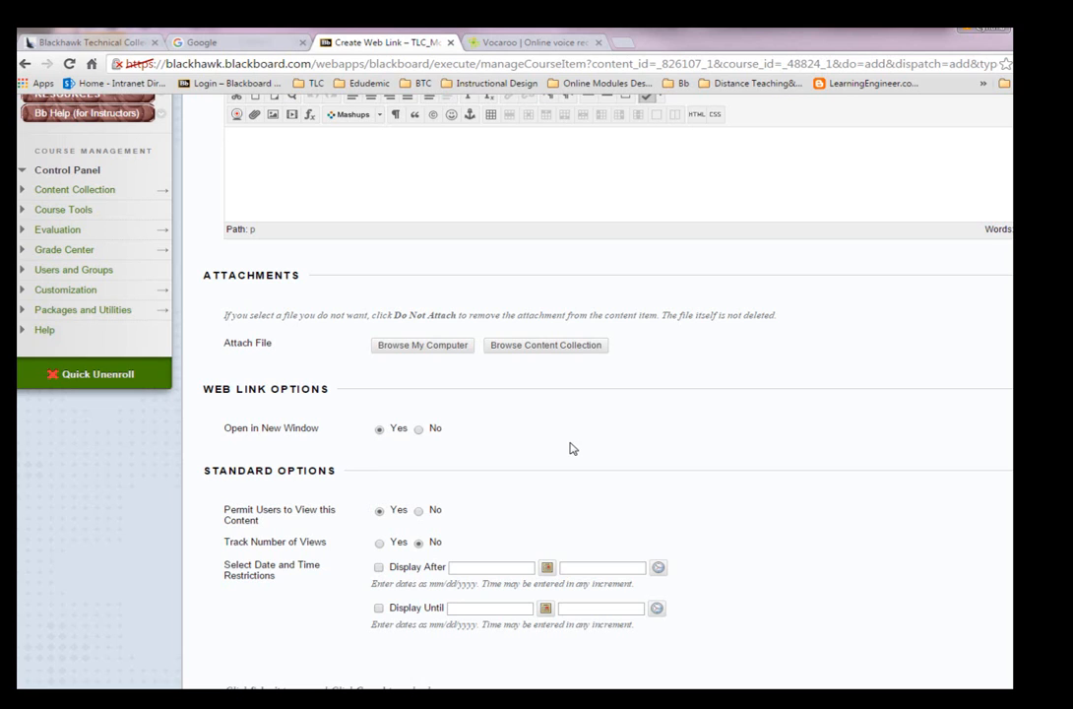
click(1029, 686)
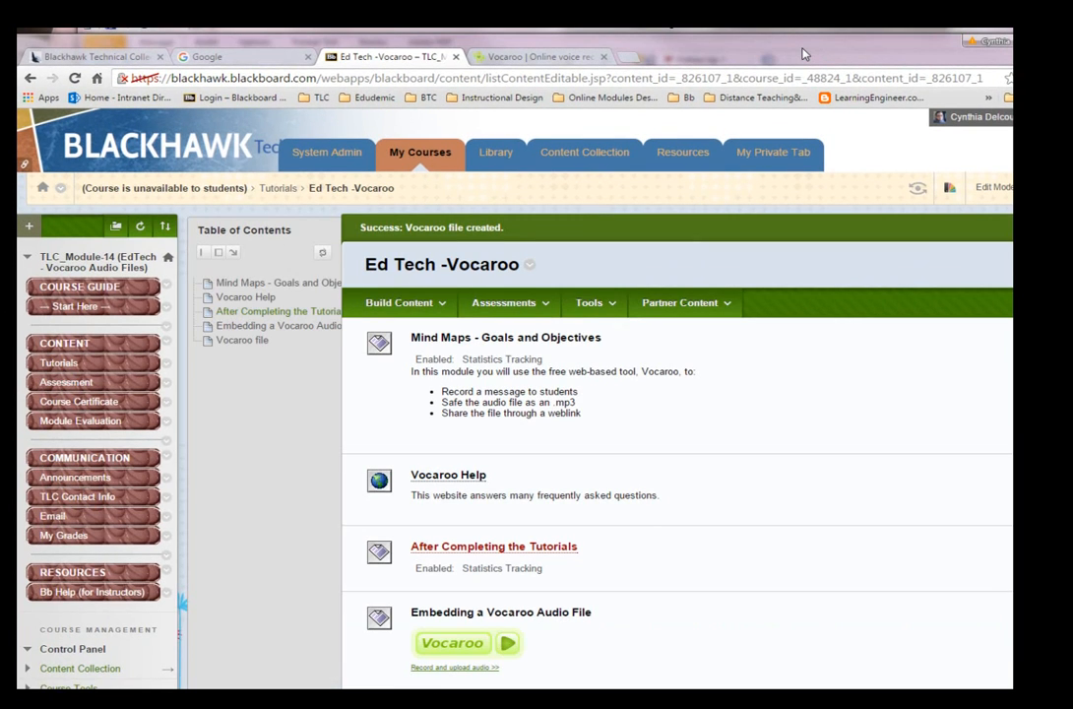
Test the "Vocaroo file" web link in the module by running Flash on the linked page, playing the recording and stopping it
scroll(836, 479, down, 1)
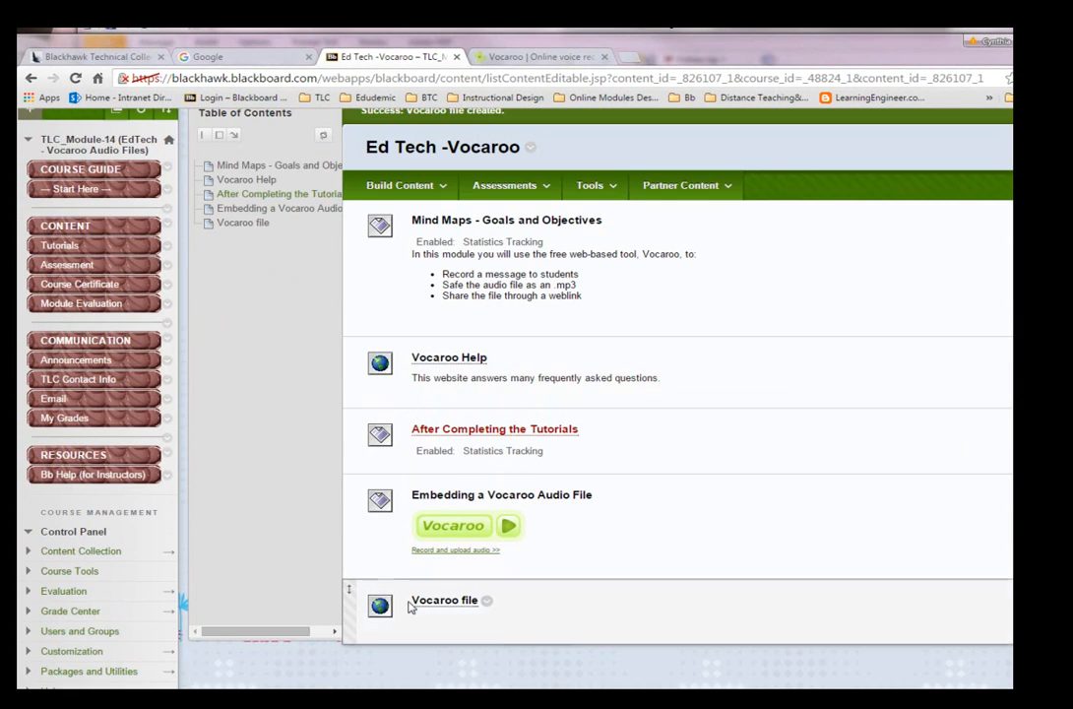
click(444, 602)
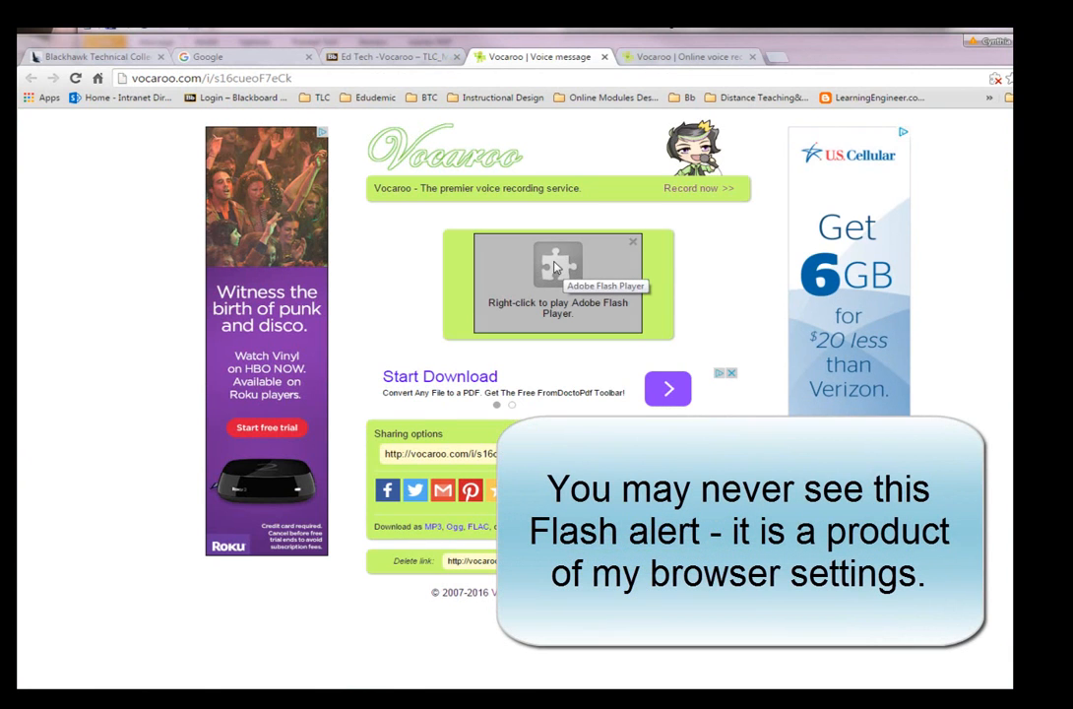
right_click(554, 266)
click(592, 300)
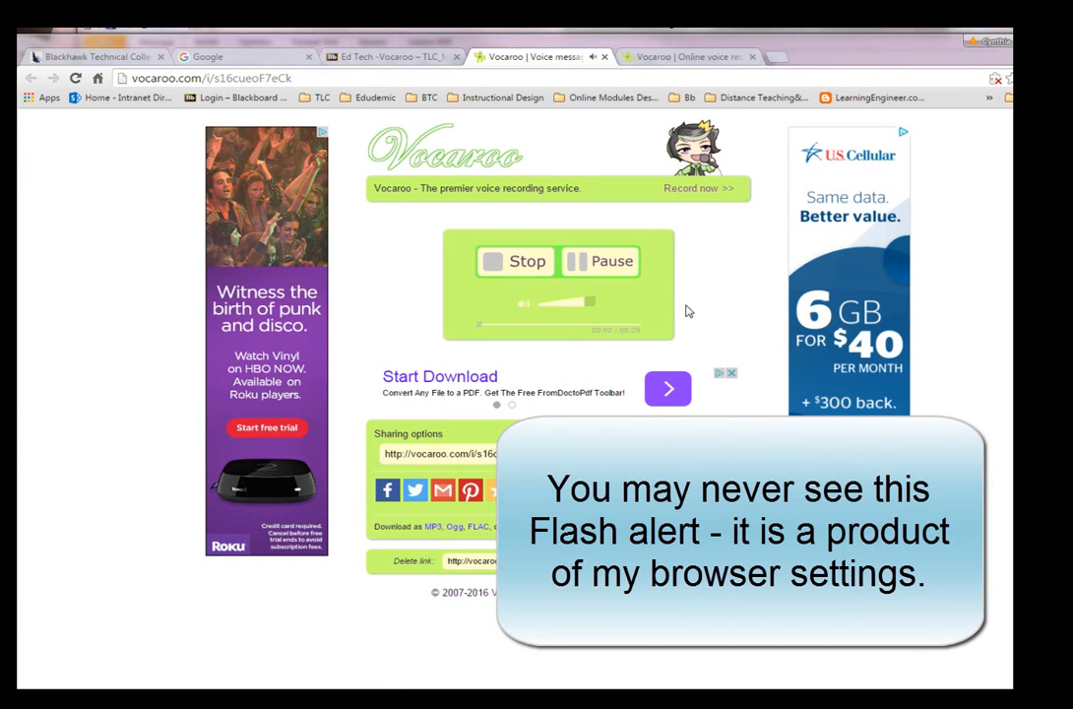
click(521, 266)
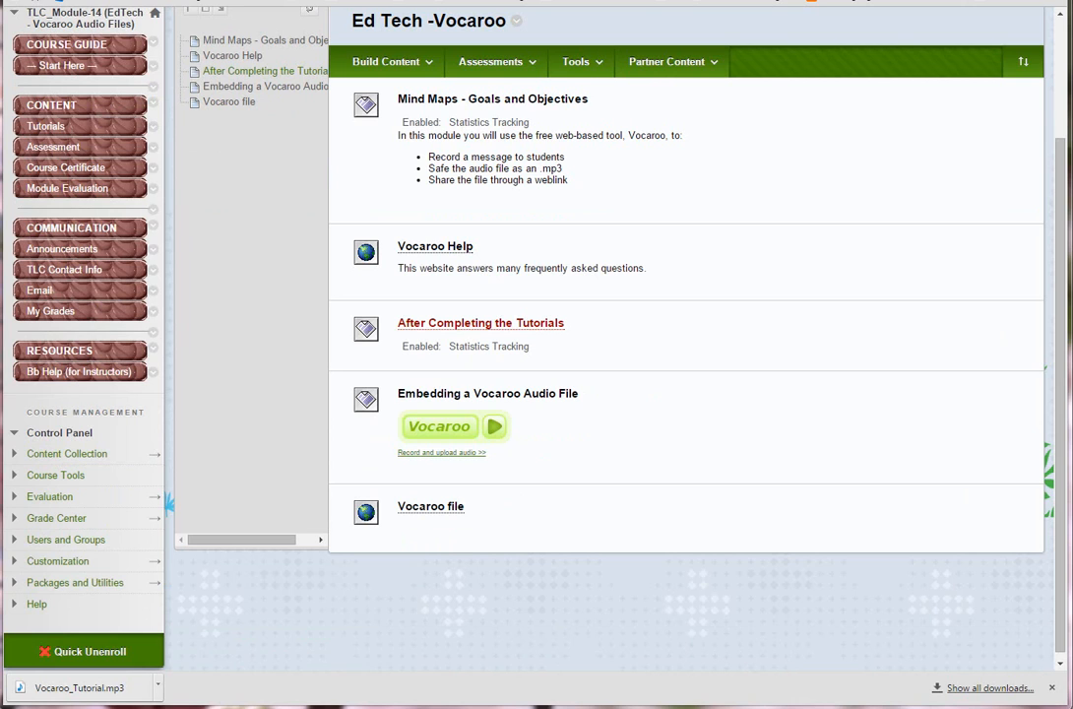
From the Vocaroo recording page, download the recording as an MP3 and save it as Vocaroo_tutorial.mp3
click(1024, 679)
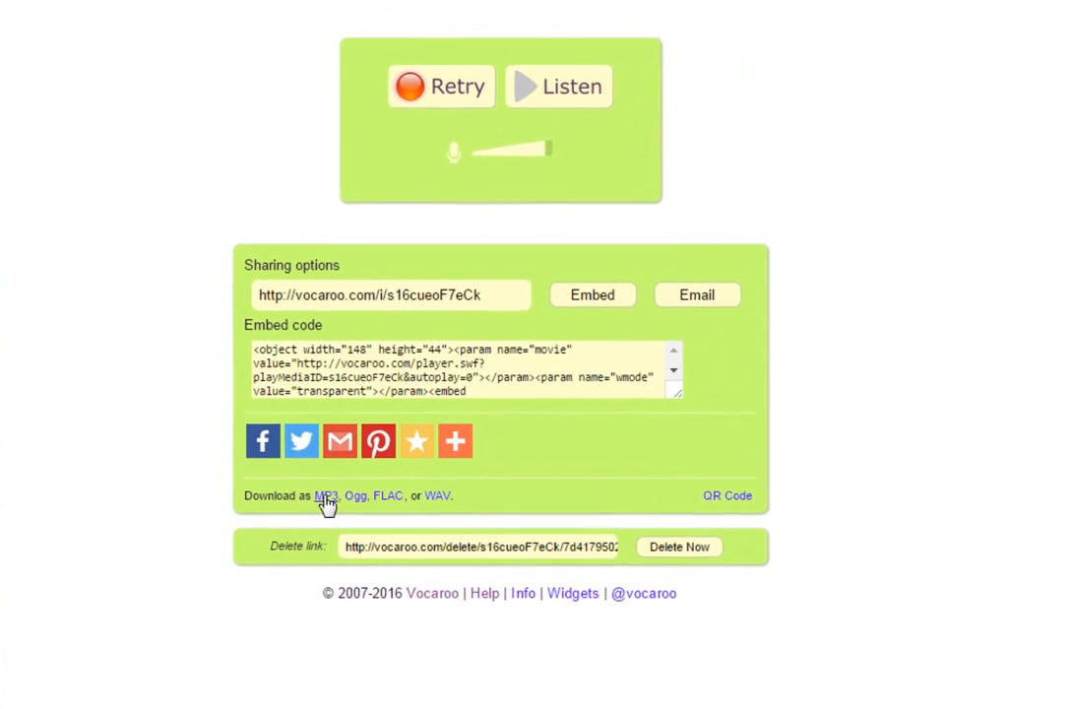
click(348, 494)
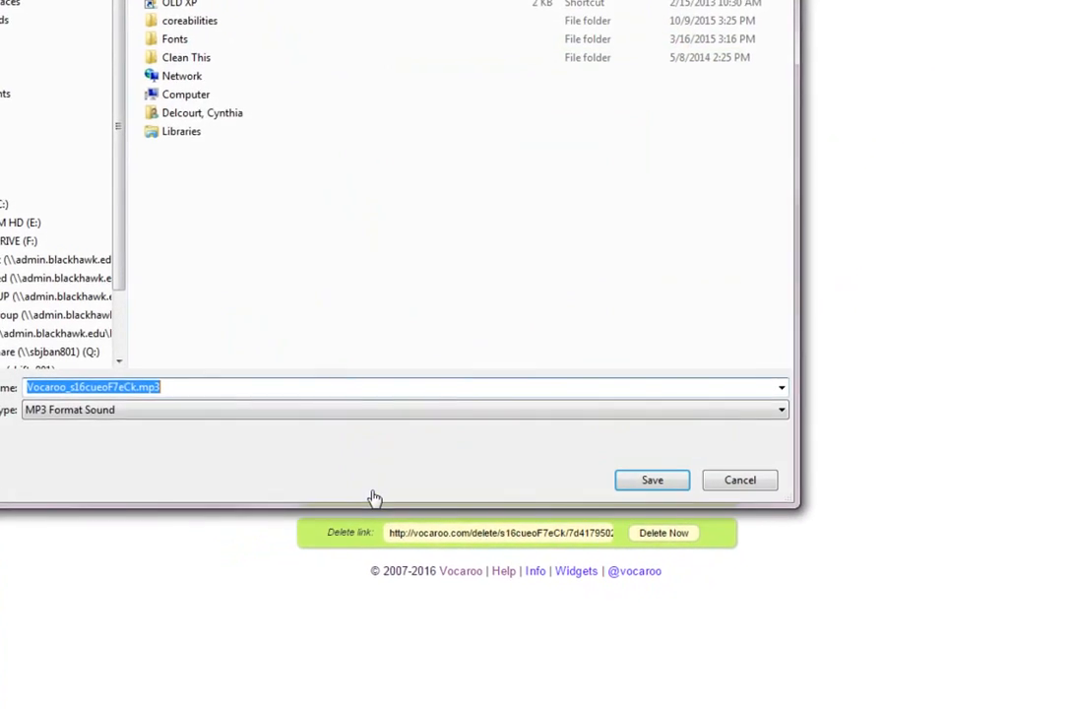
click(145, 397)
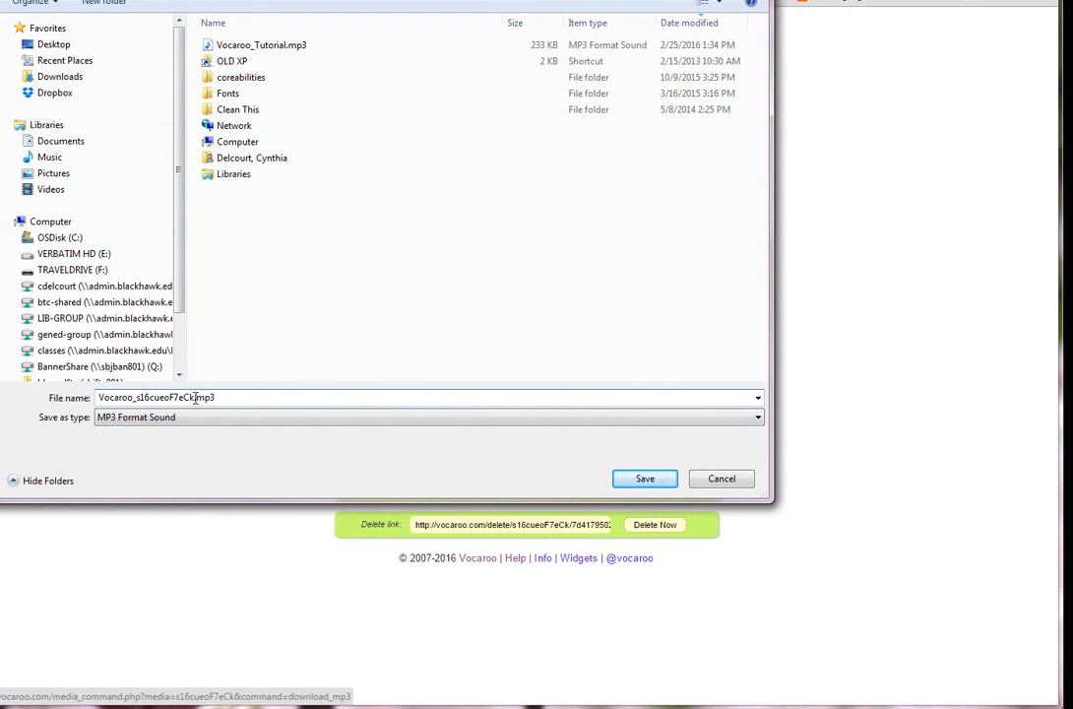
drag(195, 396, 137, 401)
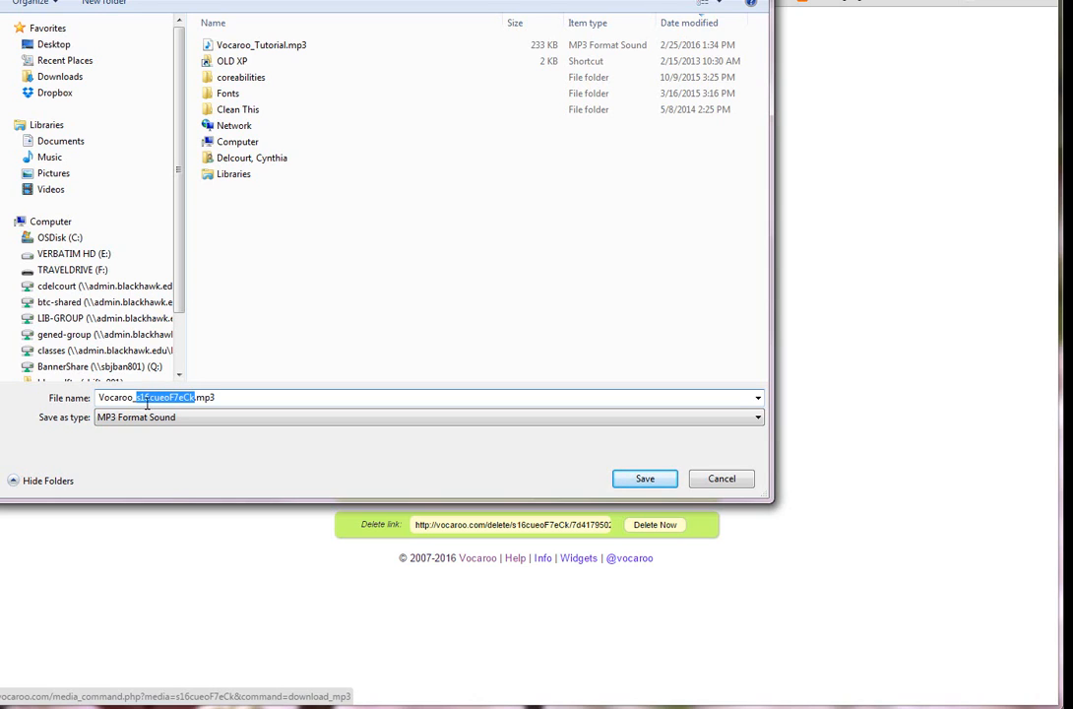
text(tutorial)
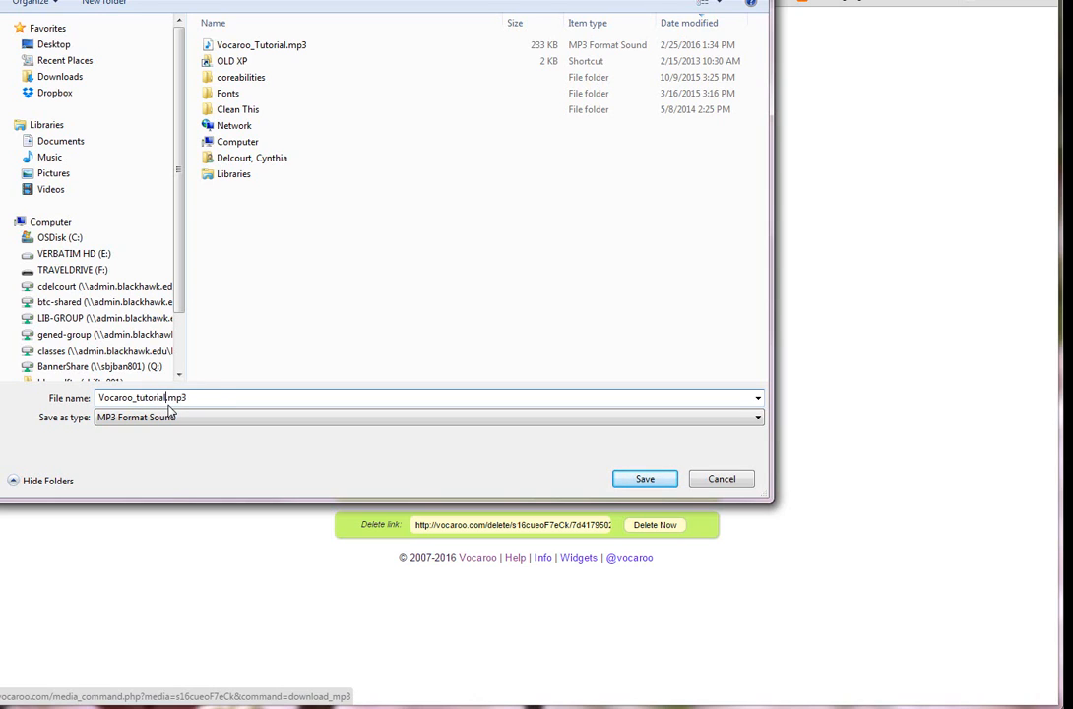
click(636, 482)
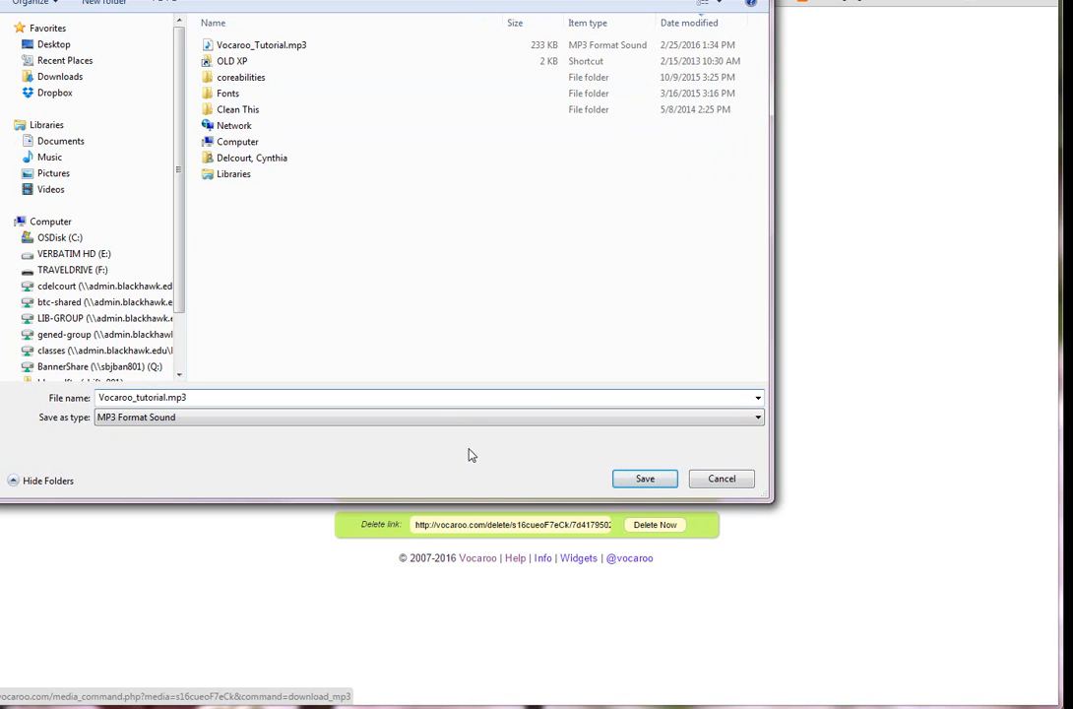
click(645, 480)
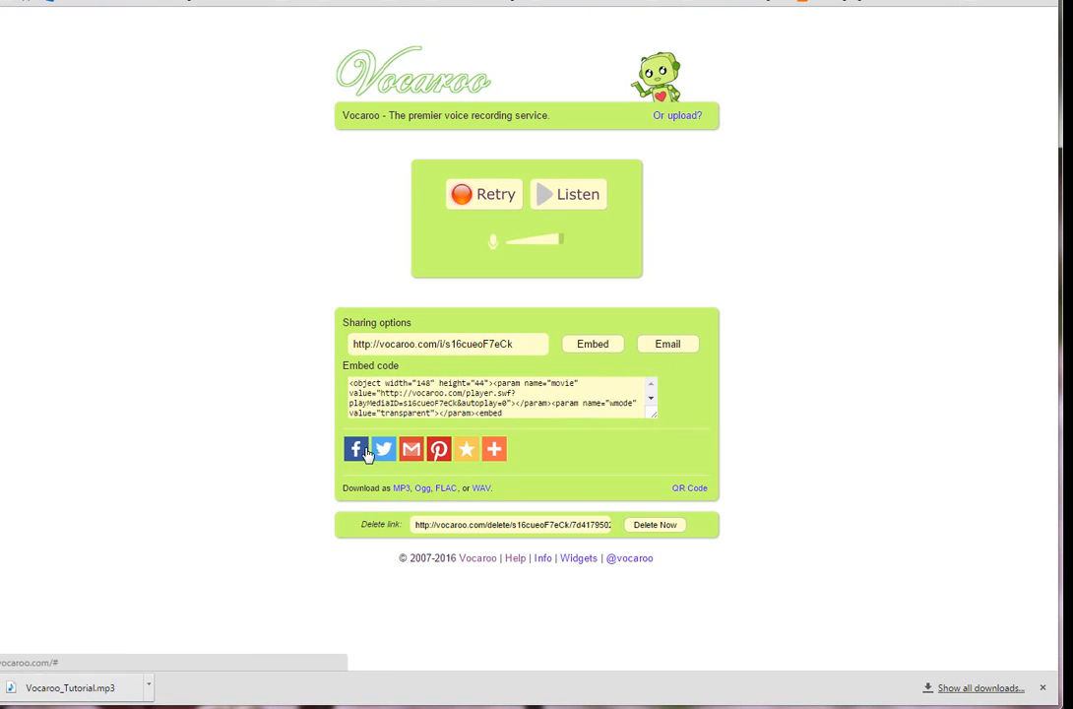
mouse_move(514, 453)
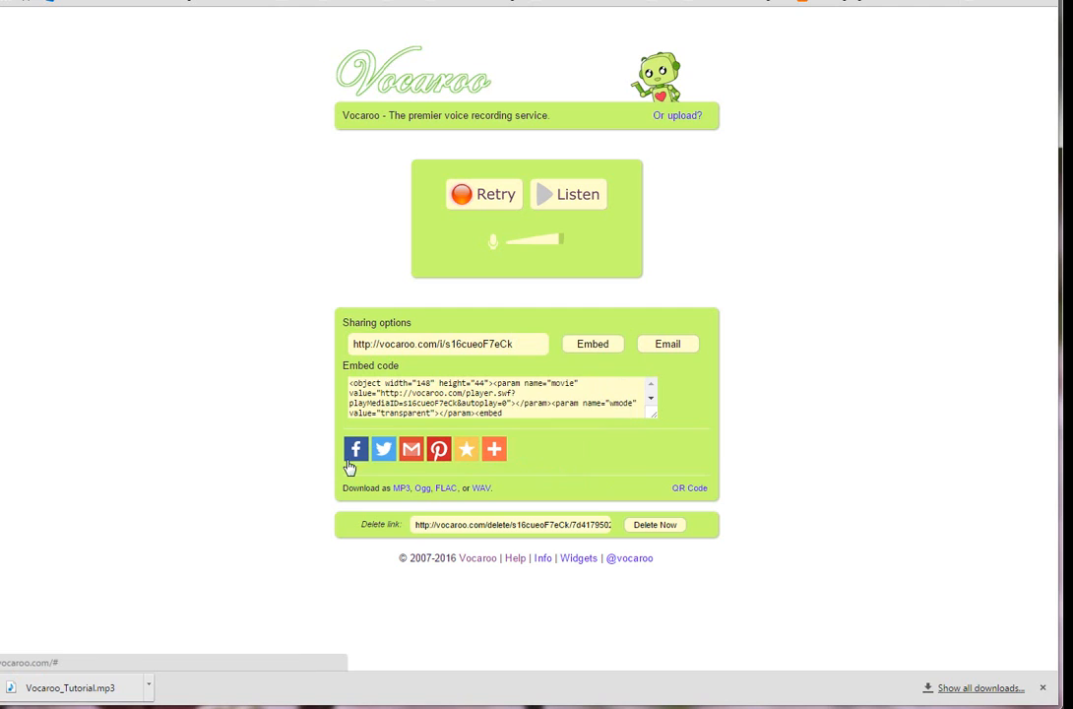